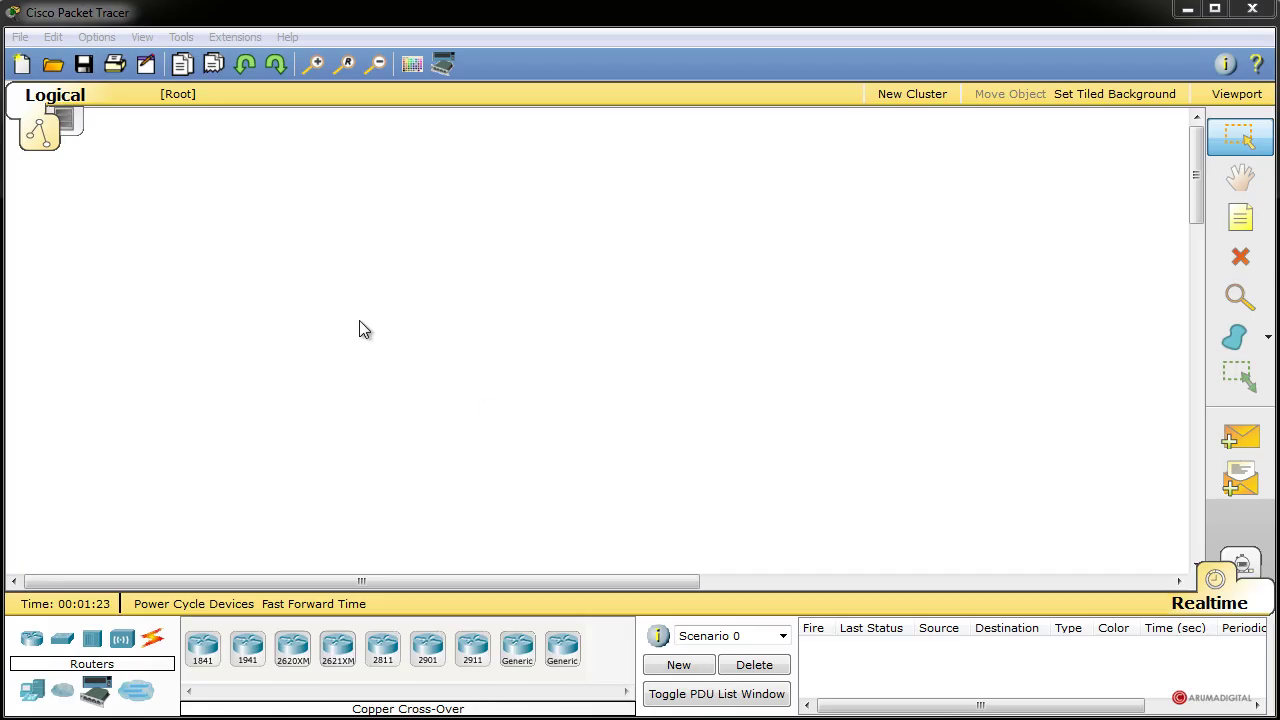
- Place a 2811 router in the middle of the workspace with one generic PC on each side
drag(406, 632, 646, 318)
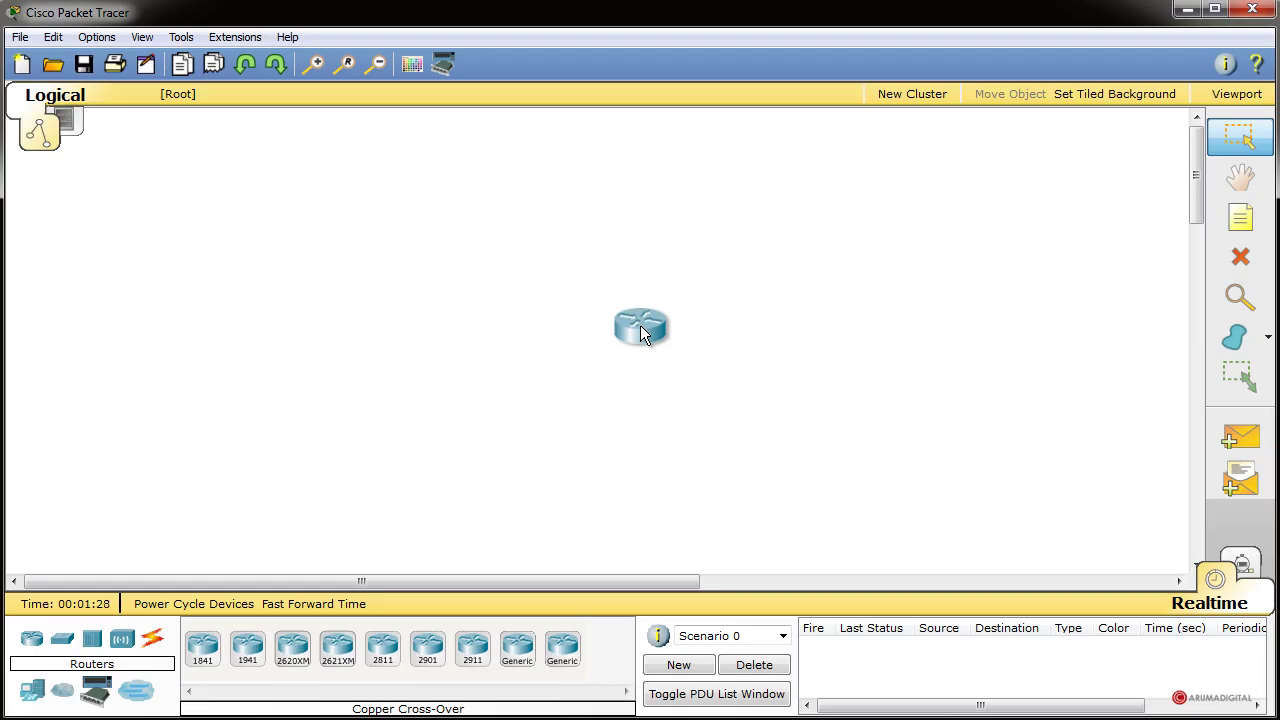
click(52, 692)
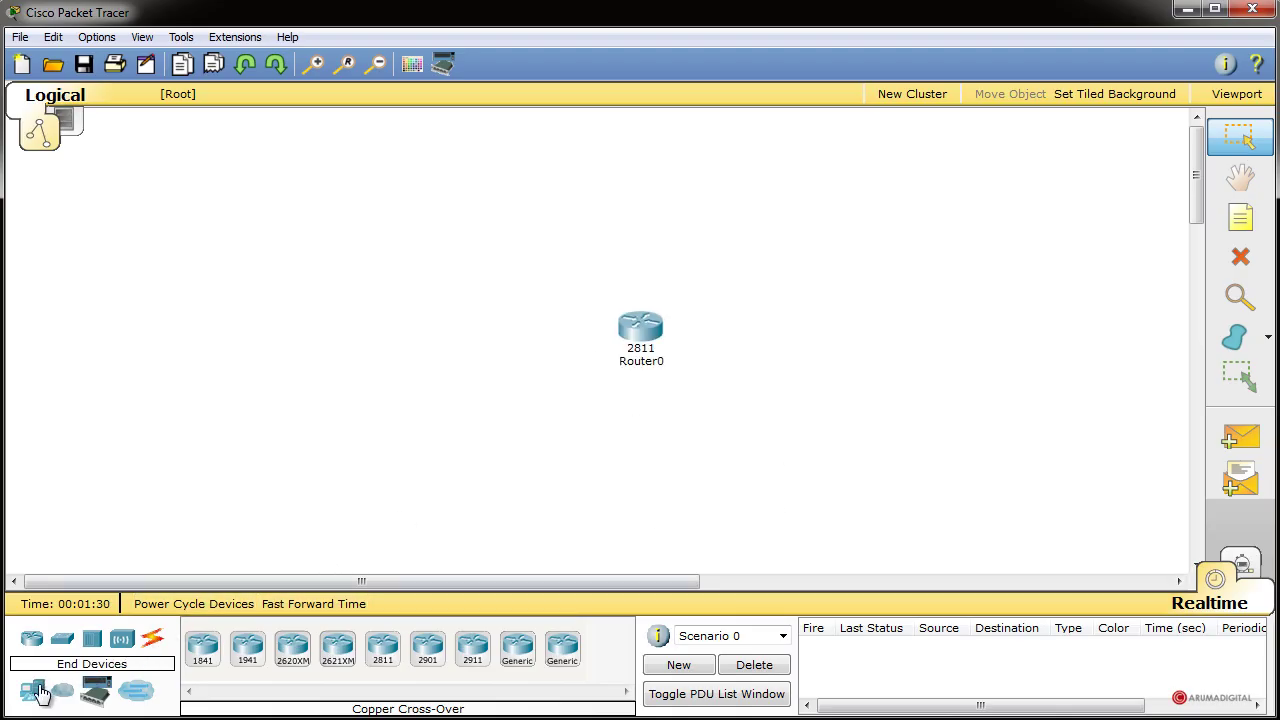
drag(210, 641, 398, 340)
drag(202, 648, 954, 330)
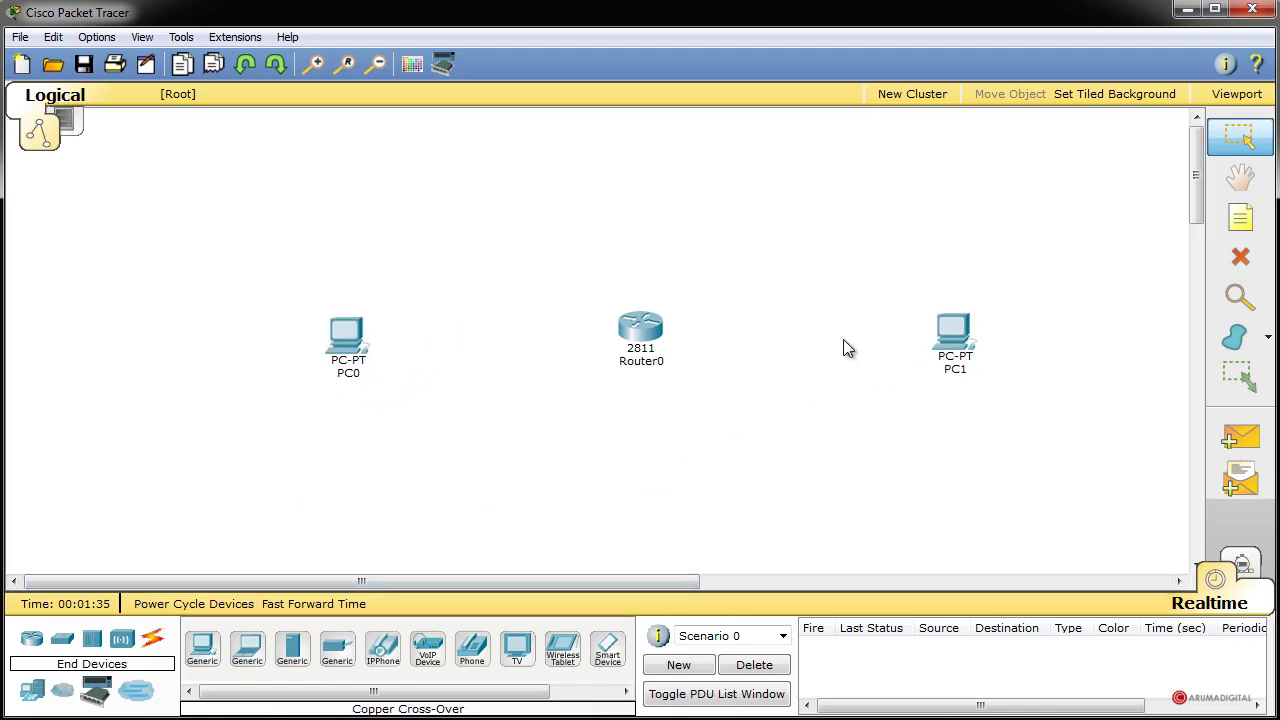
drag(641, 330, 651, 334)
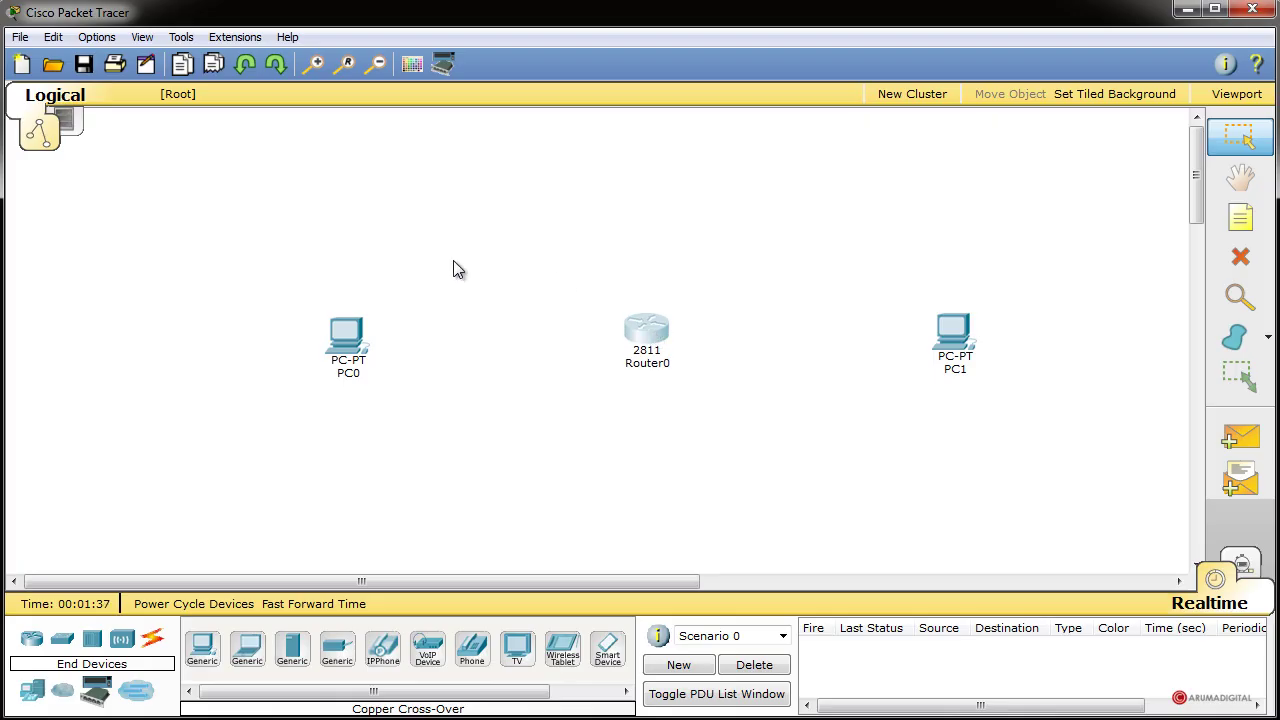
- Connect PC0's FastEthernet0 to Router0's FastEthernet0/0 with a copper cross-over cable and align PC0 with the router
click(153, 639)
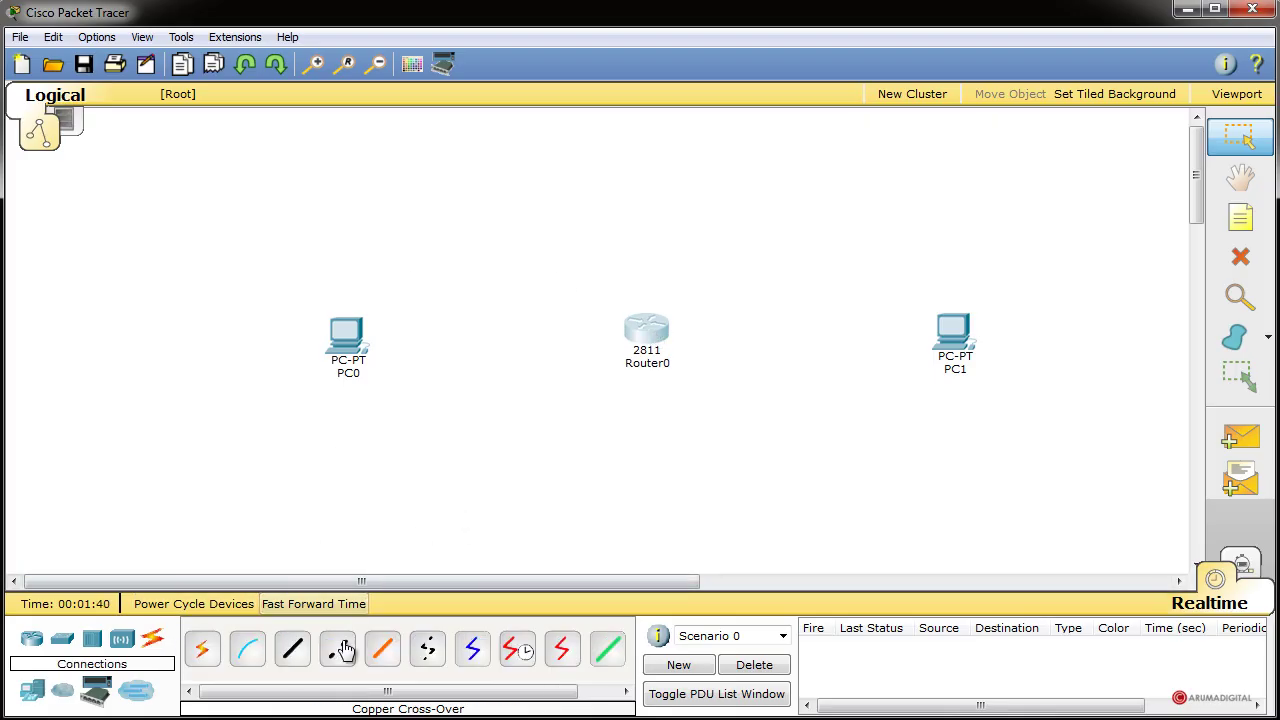
click(338, 650)
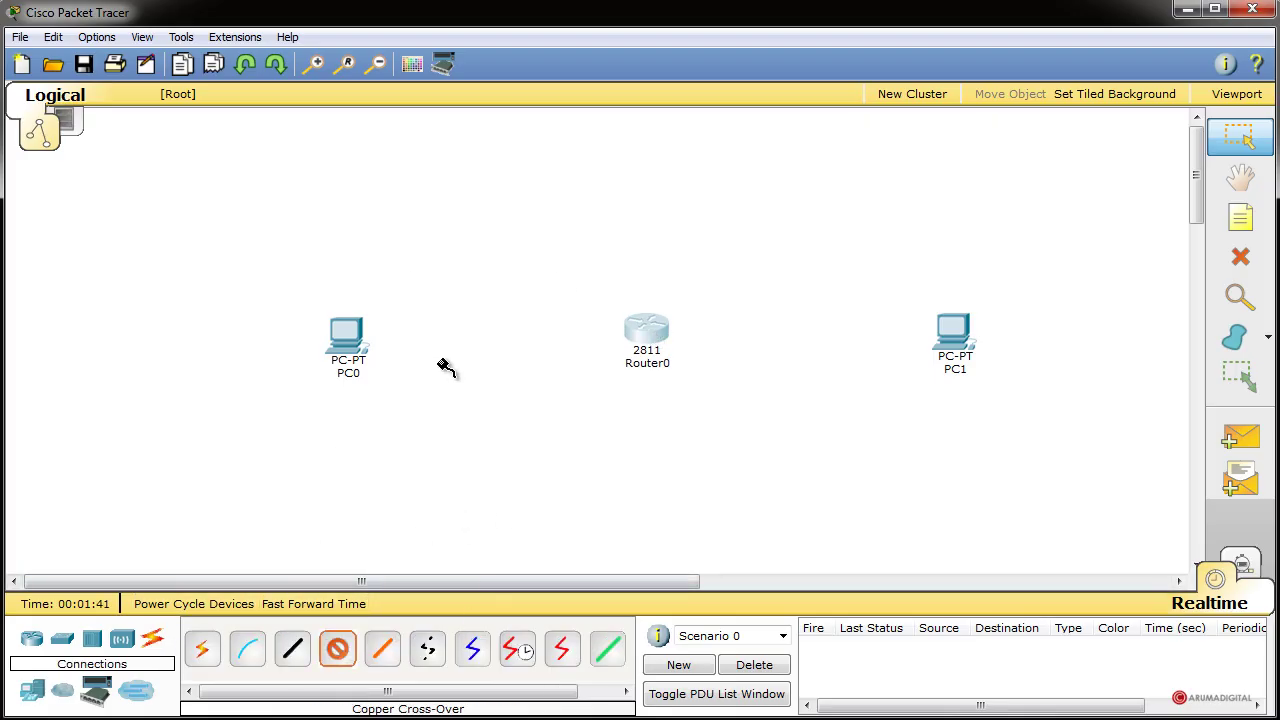
click(346, 336)
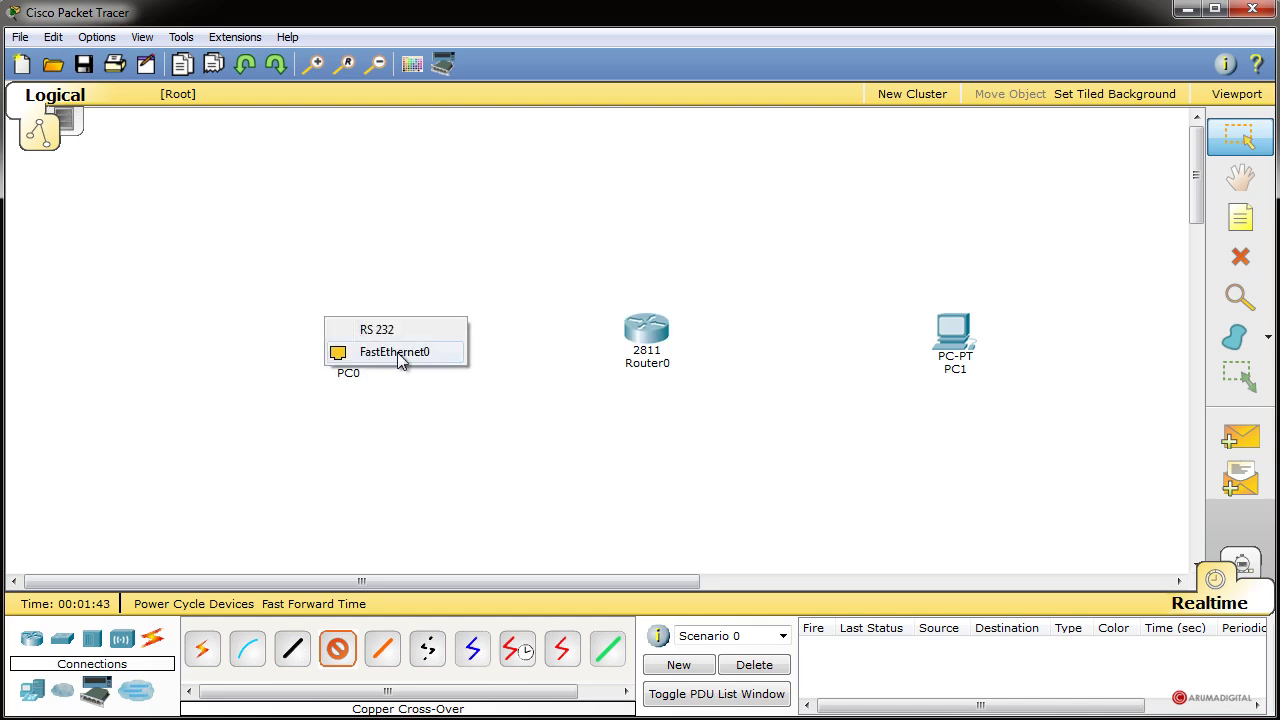
click(399, 352)
click(648, 330)
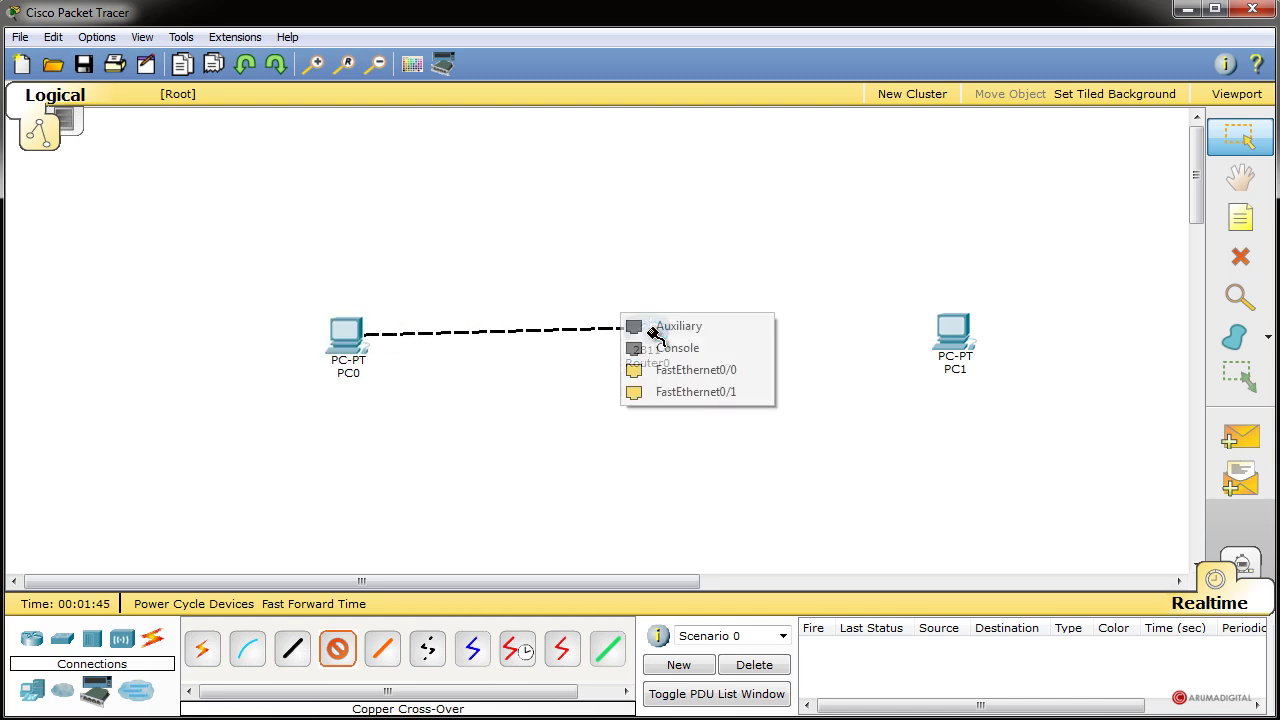
click(677, 369)
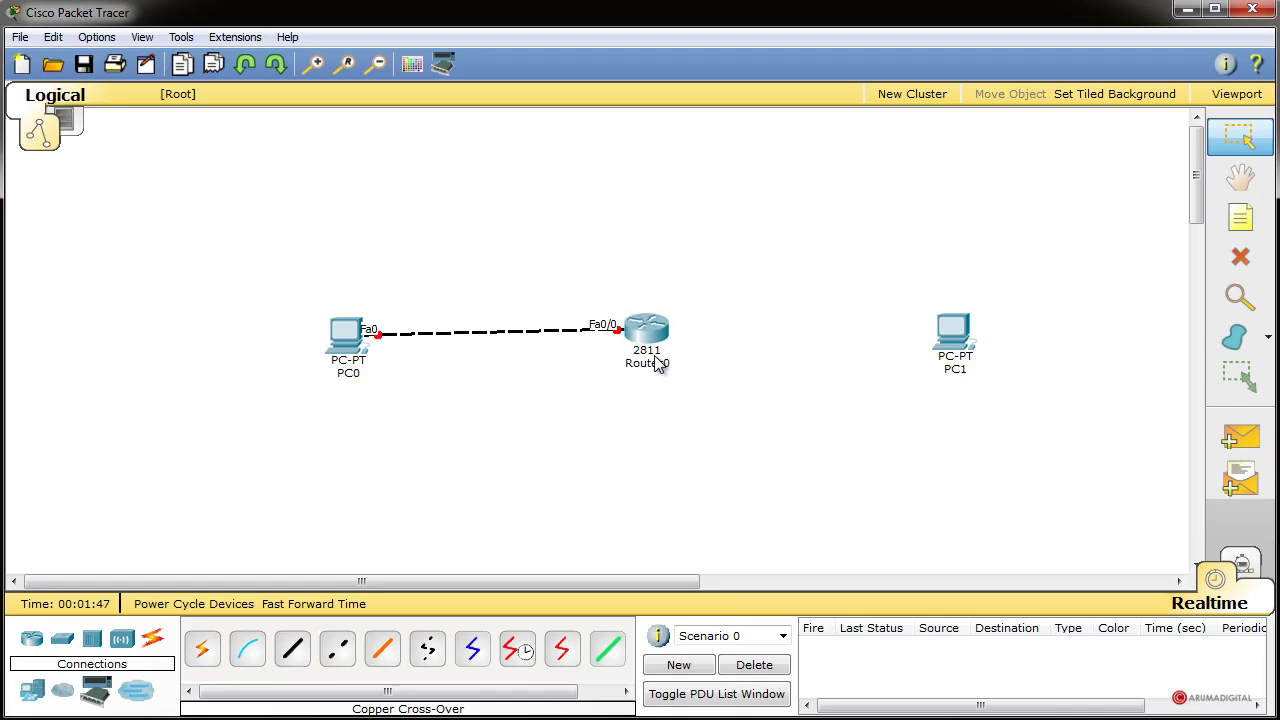
drag(359, 353, 357, 343)
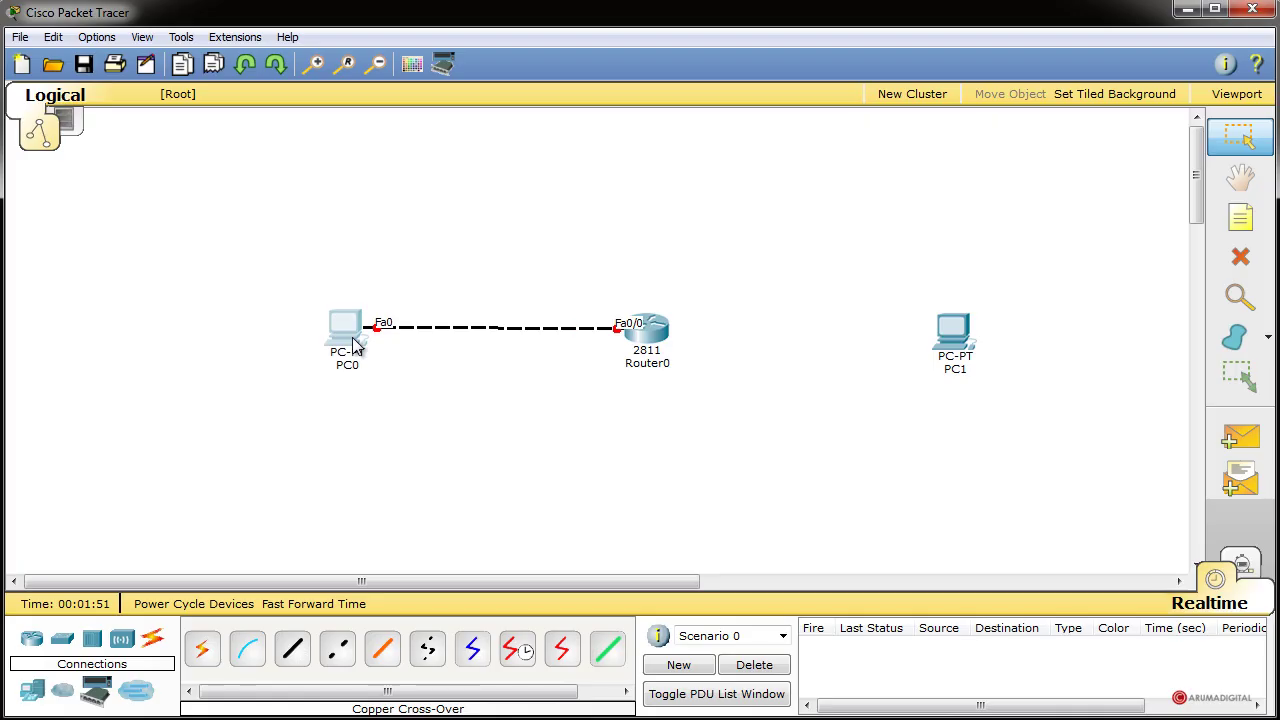
- Connect PC1's FastEthernet0 to Router0's FastEthernet0/1 with a copper cross-over cable and straighten the layout of the PCs
click(337, 649)
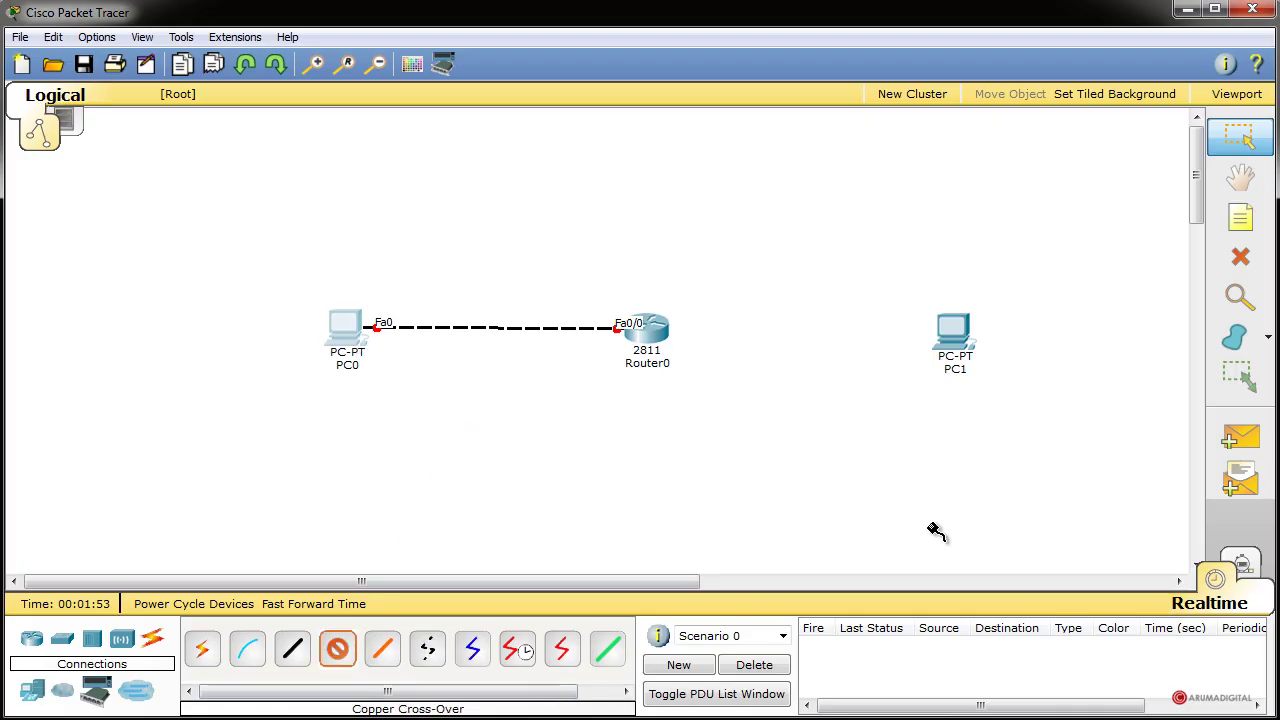
click(948, 340)
click(990, 350)
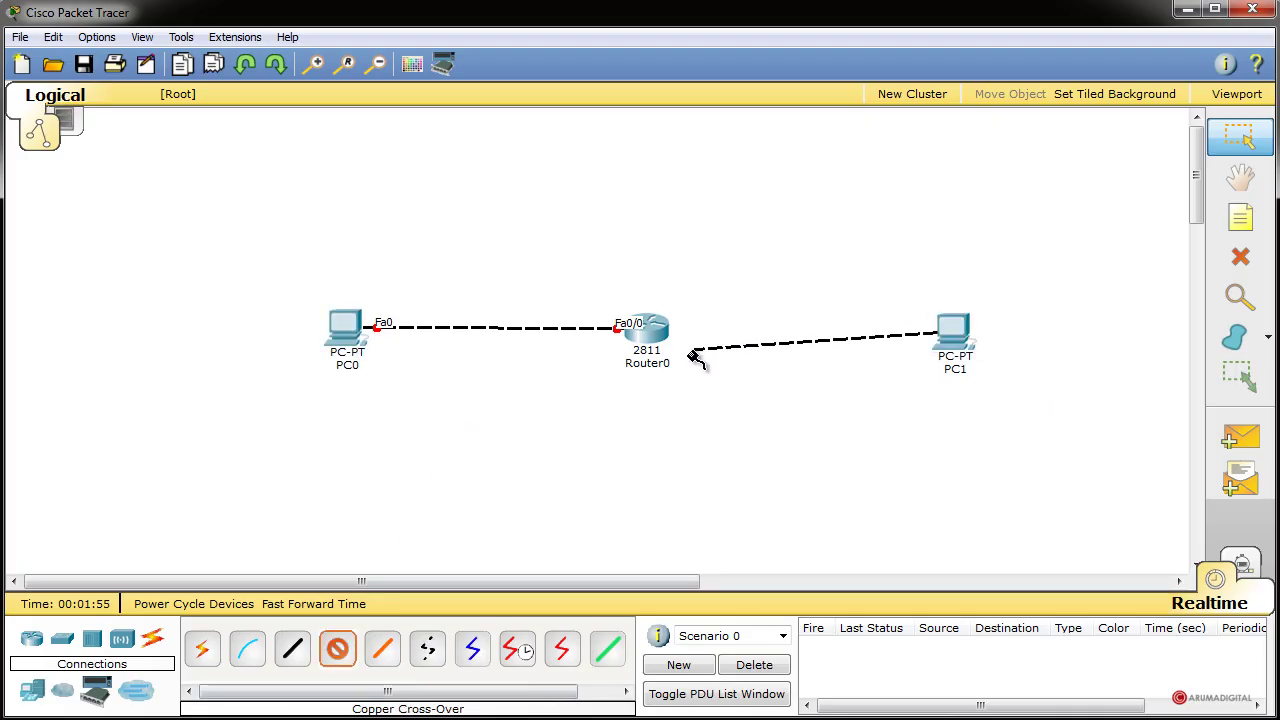
click(630, 325)
click(692, 370)
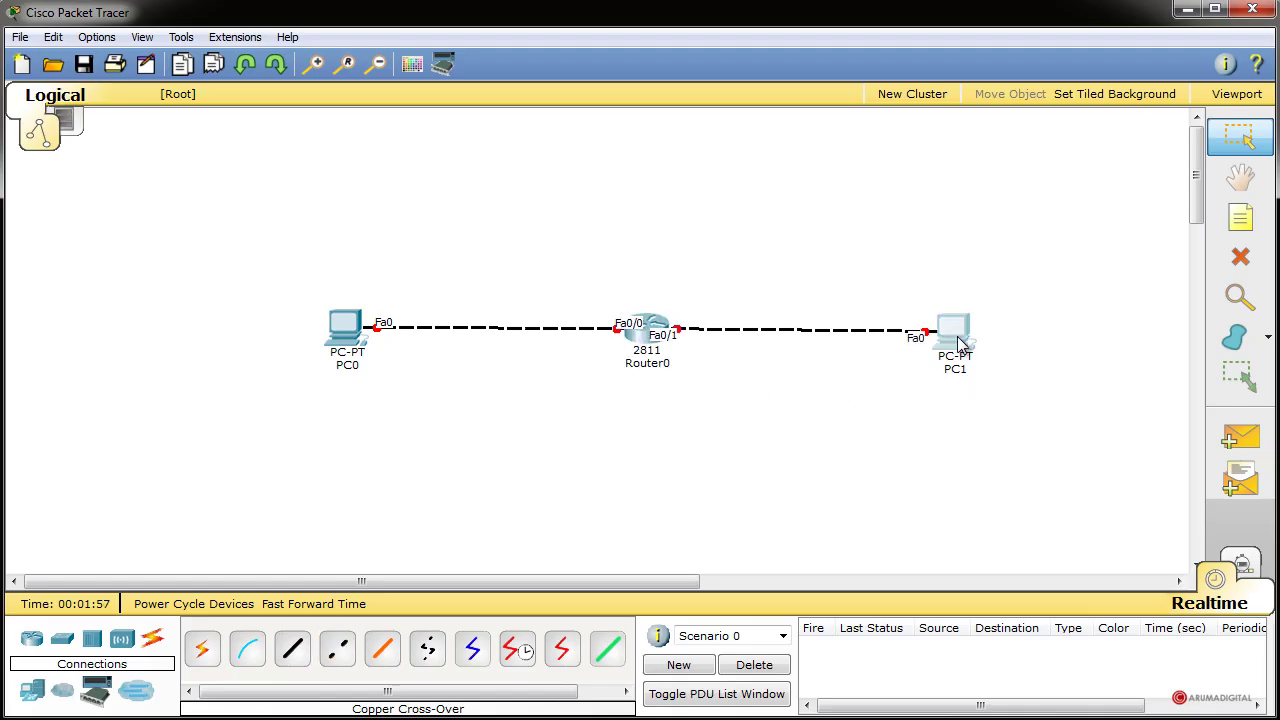
drag(343, 332, 334, 341)
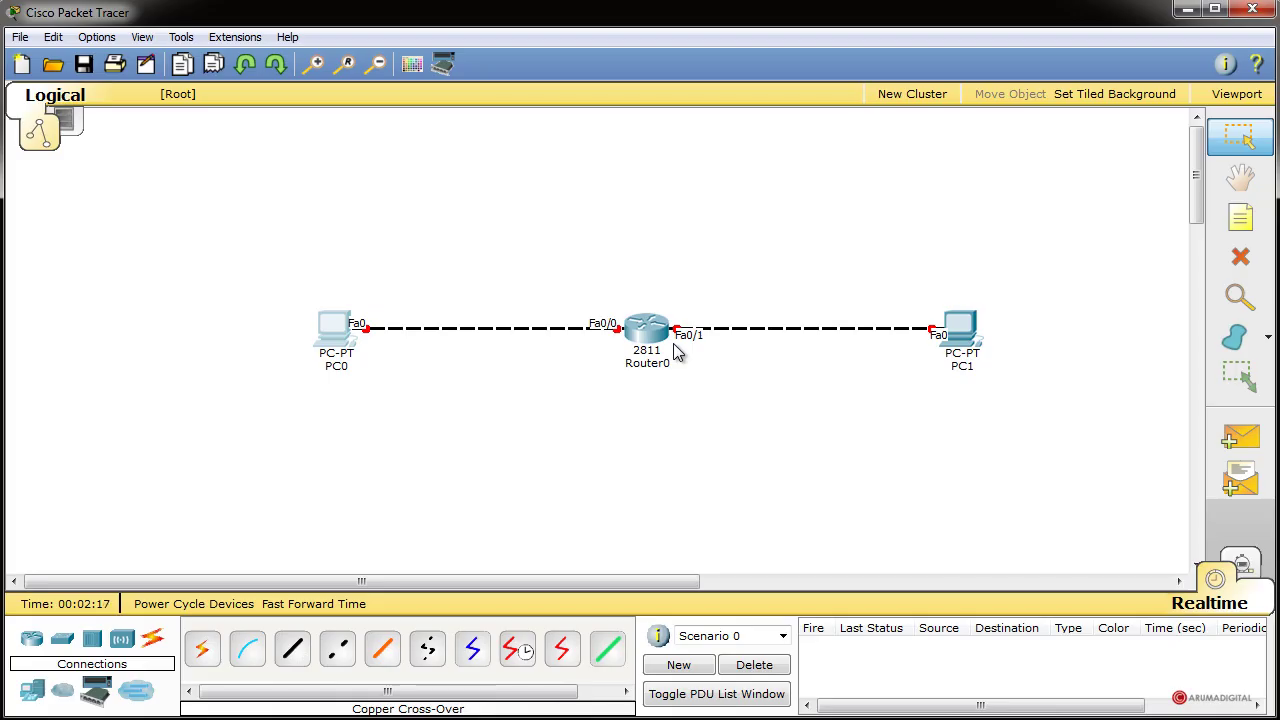
- Add a note reading 192.168.1.0/24 above PC0
click(1240, 218)
click(278, 279)
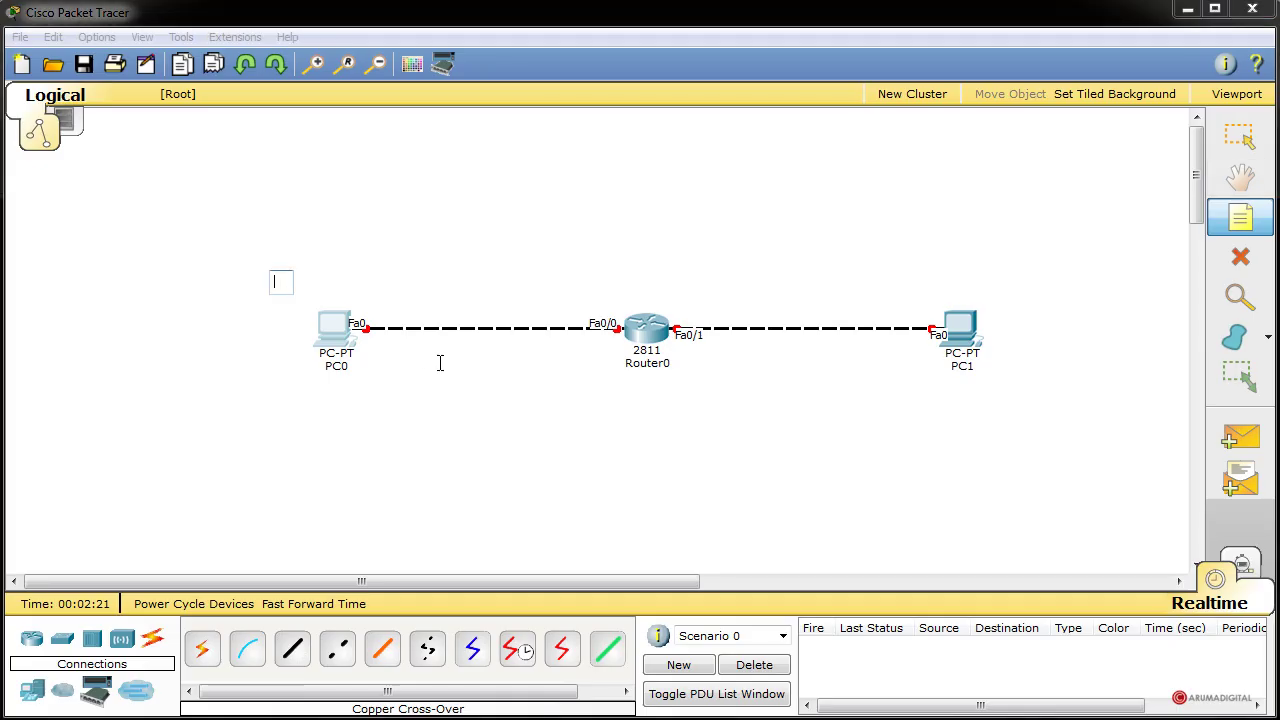
text(192.168.1.0)
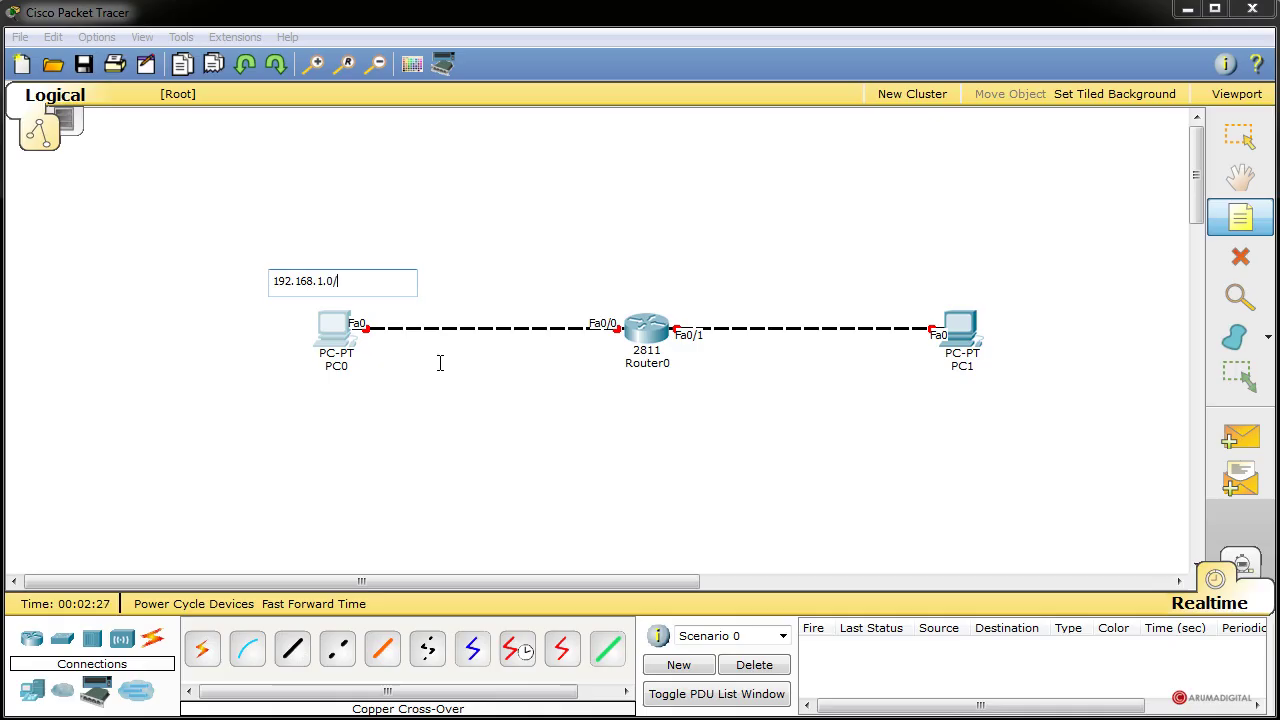
text(/24)
- Copy PC0's network note to above PC1, change it to 192.168.2.0/24 and position it over that PC
drag(356, 276, 184, 273)
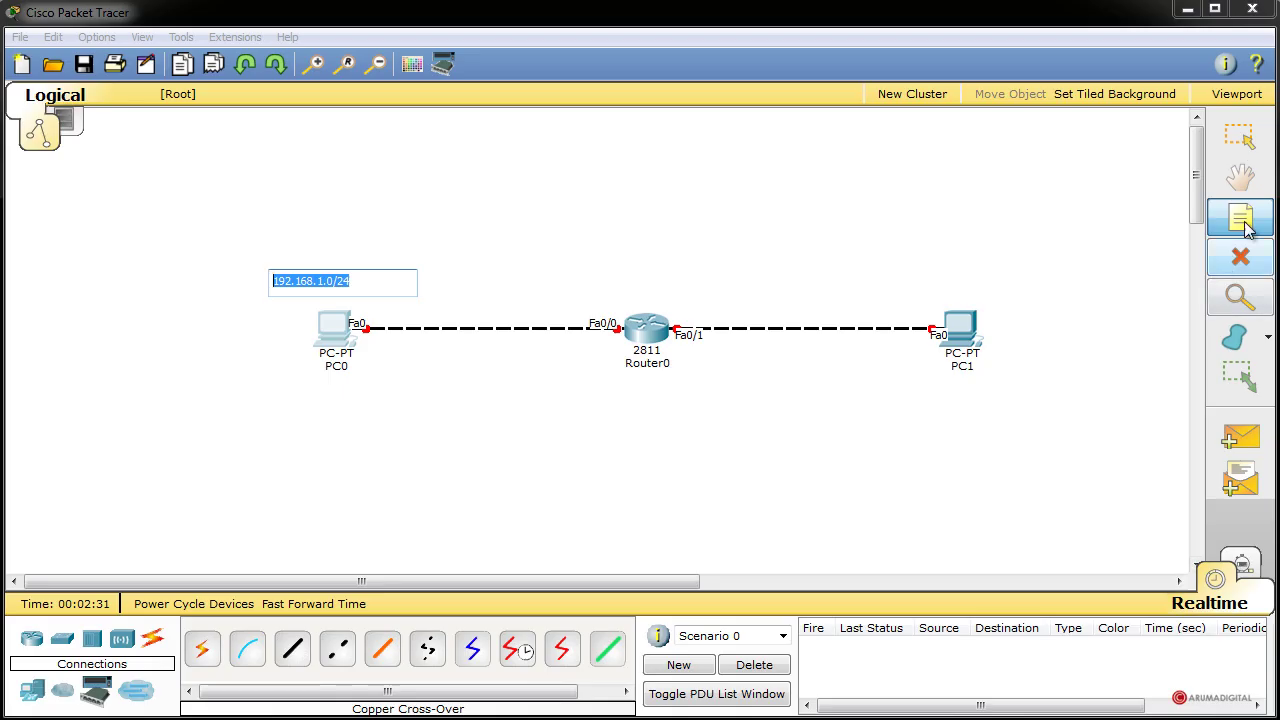
click(1083, 234)
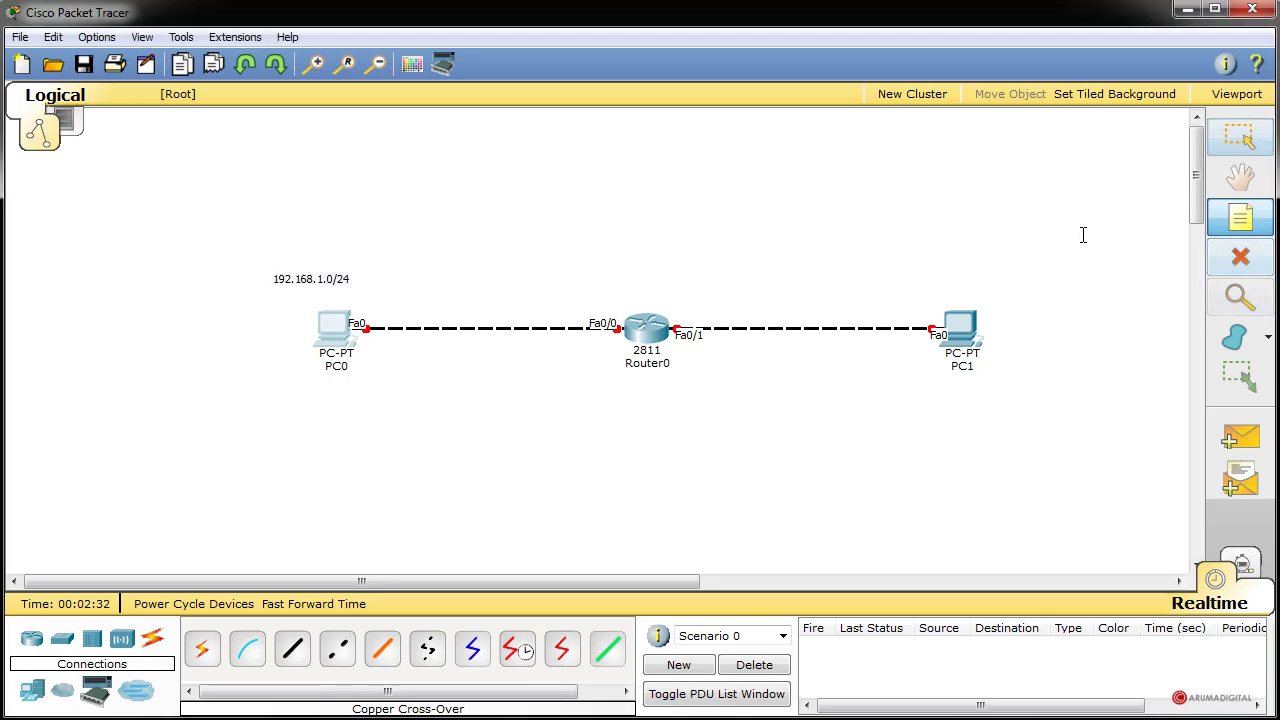
click(903, 257)
text(192.168.1.0/24)
double_click(951, 267)
text(2)
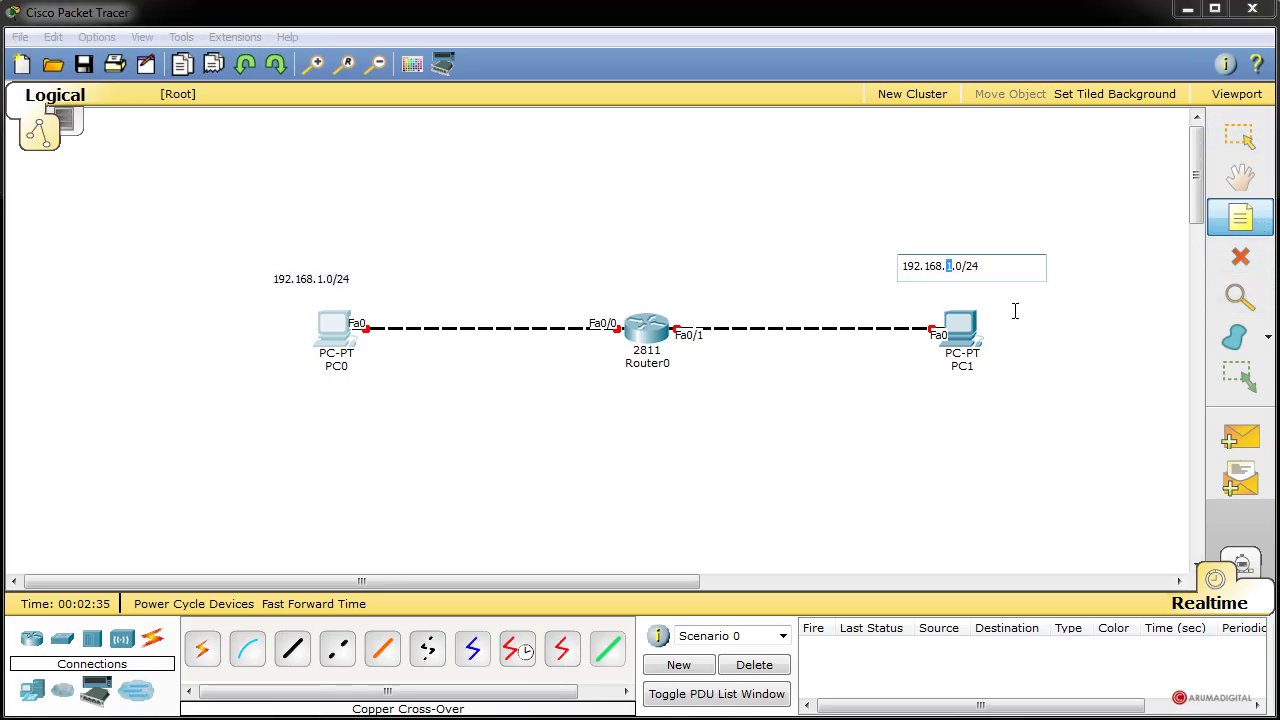
click(1014, 311)
key(Escape)
drag(972, 277, 986, 284)
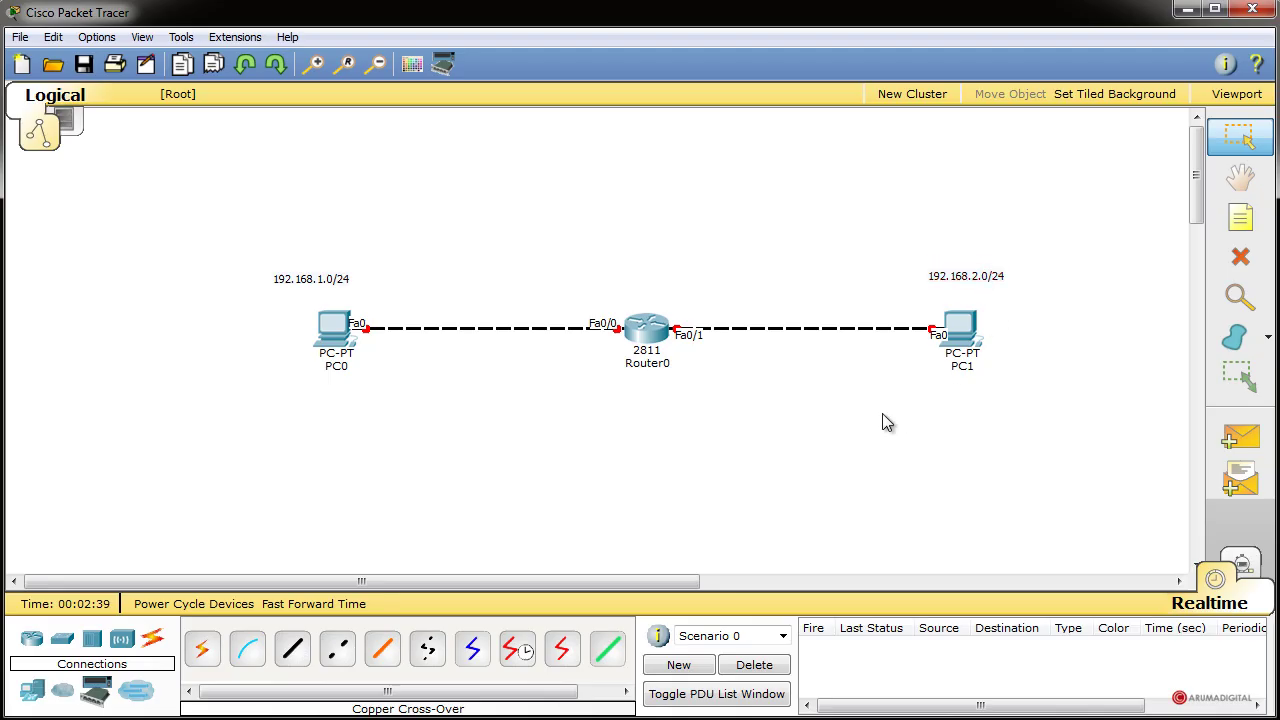
- Configure PC0 statically with IP address 192.168.1.2, subnet mask 255.255.255.0 and default gateway 192.168.1.1, and close its window
click(338, 340)
drag(385, 297, 890, 172)
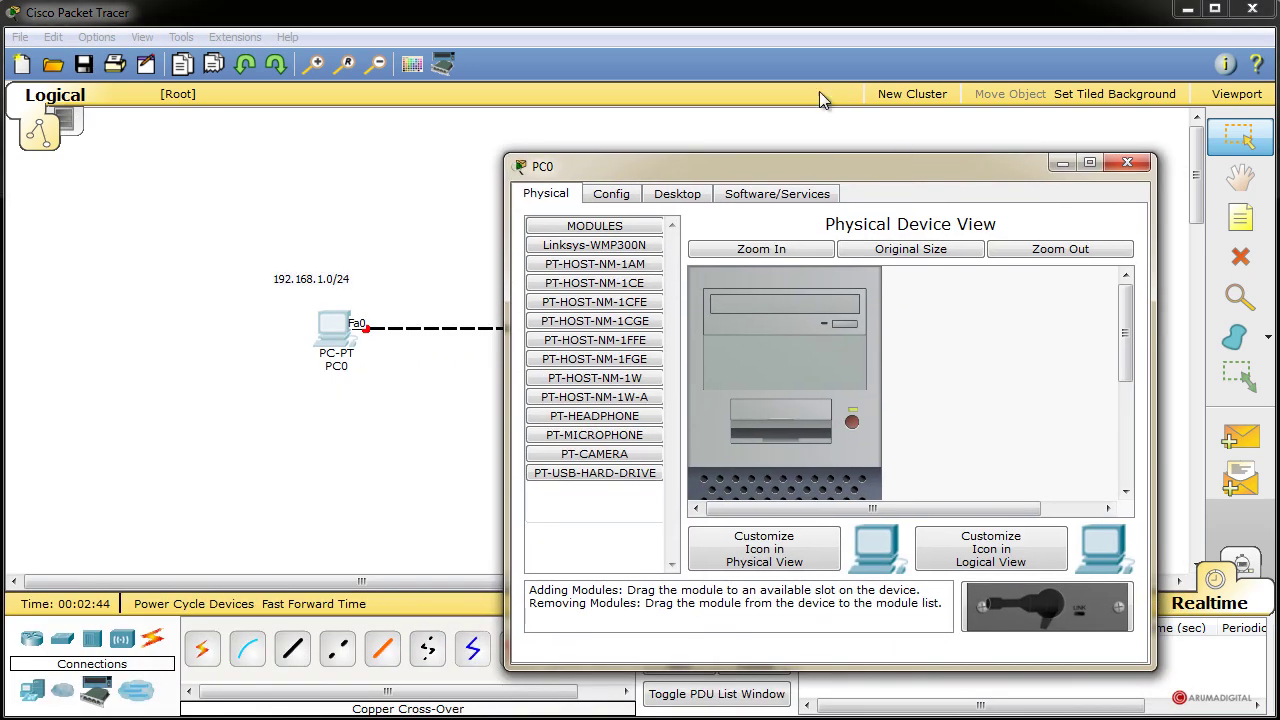
click(699, 197)
click(614, 276)
click(742, 313)
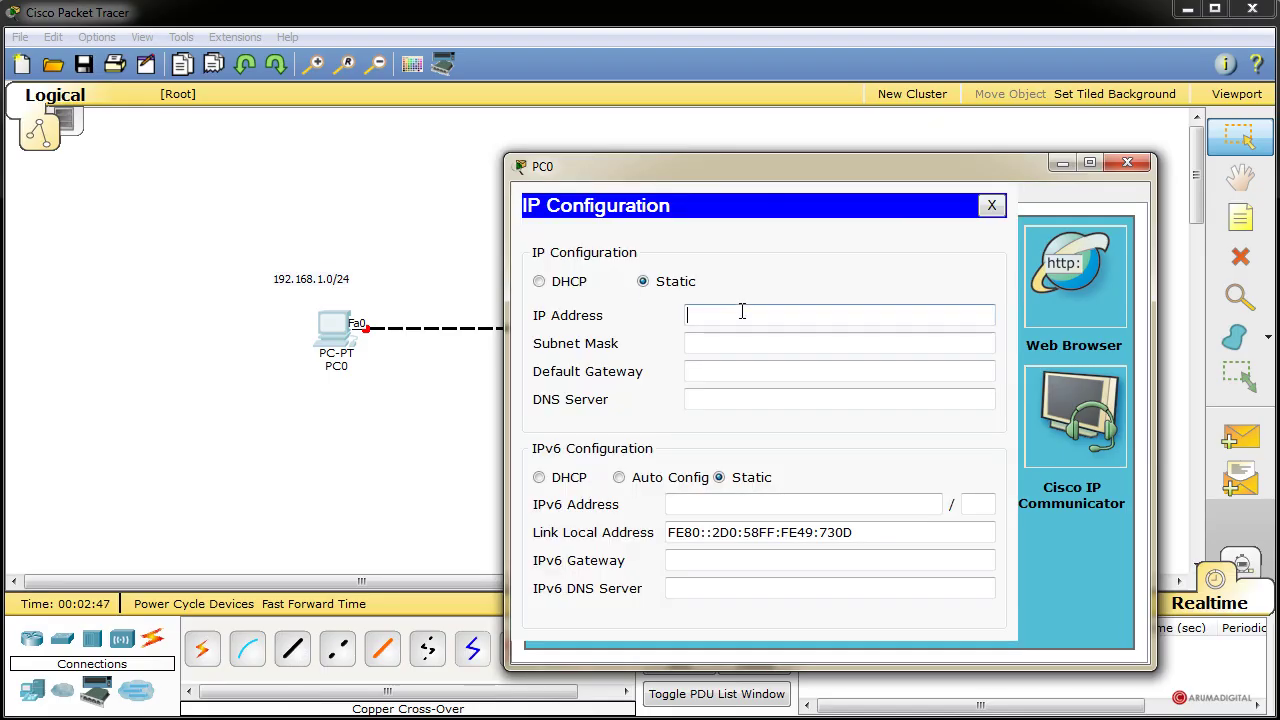
text(192.168.1.2)
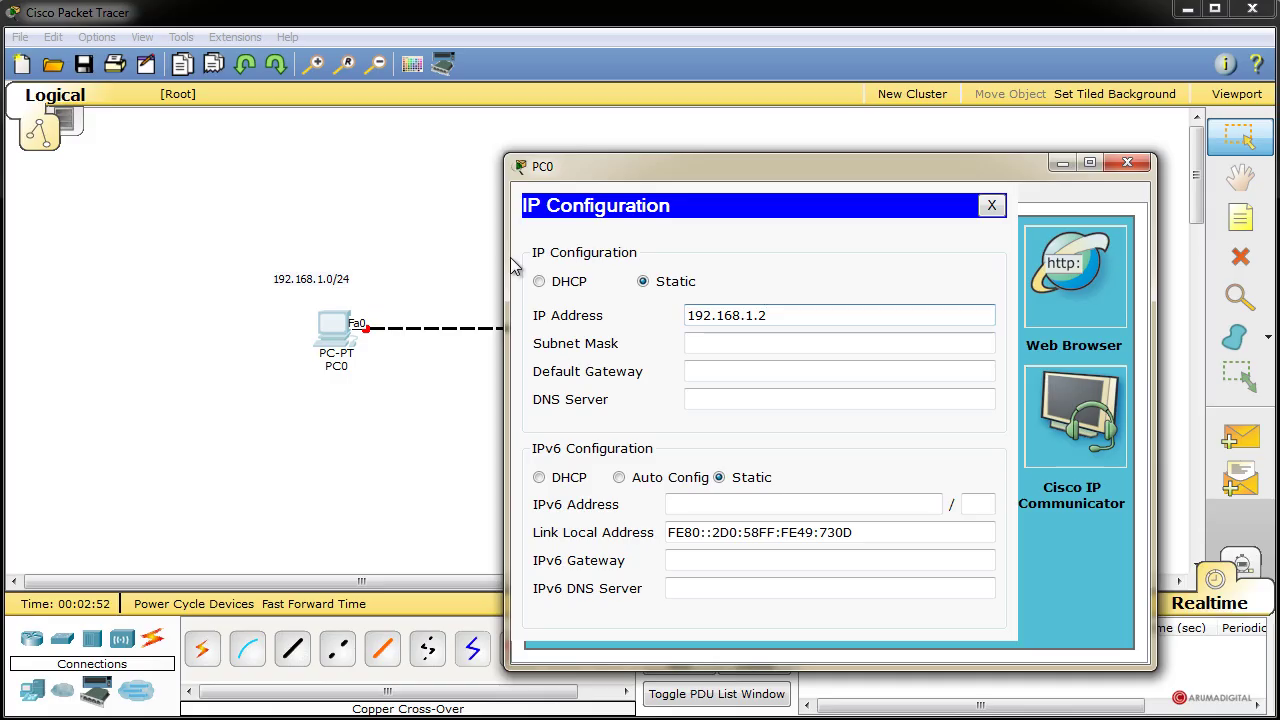
click(748, 345)
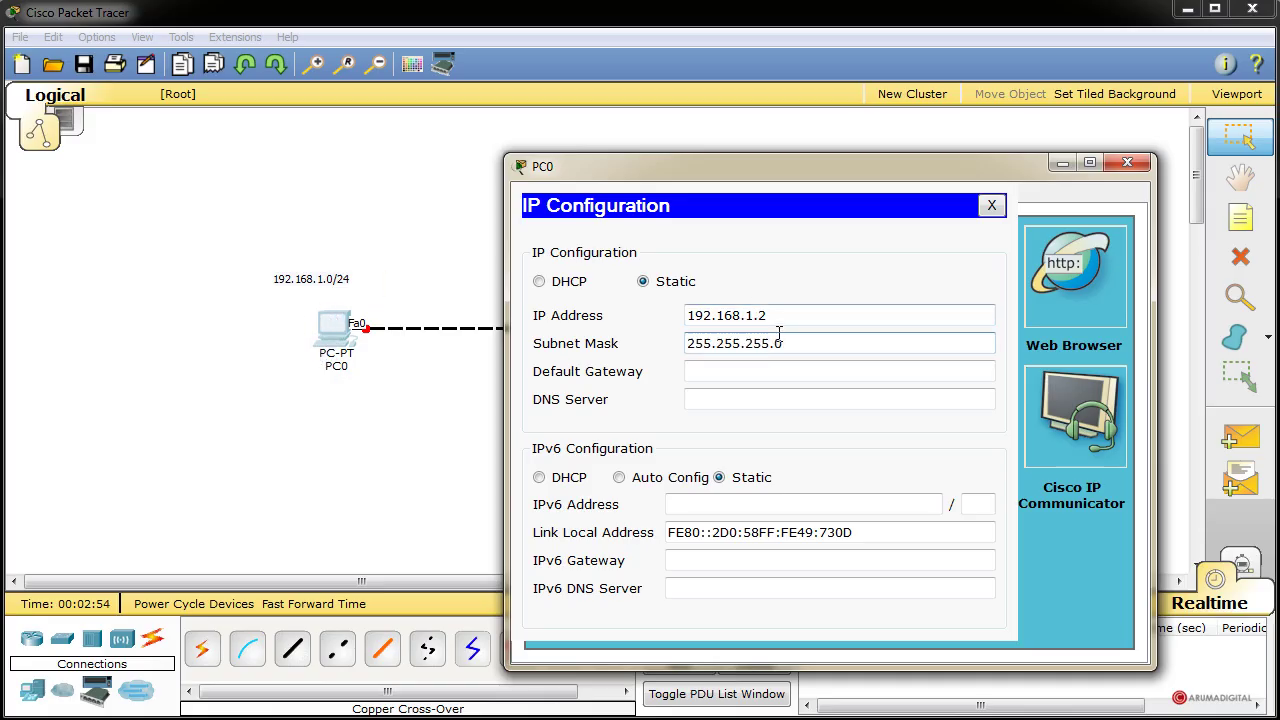
click(733, 371)
text(192.168.)
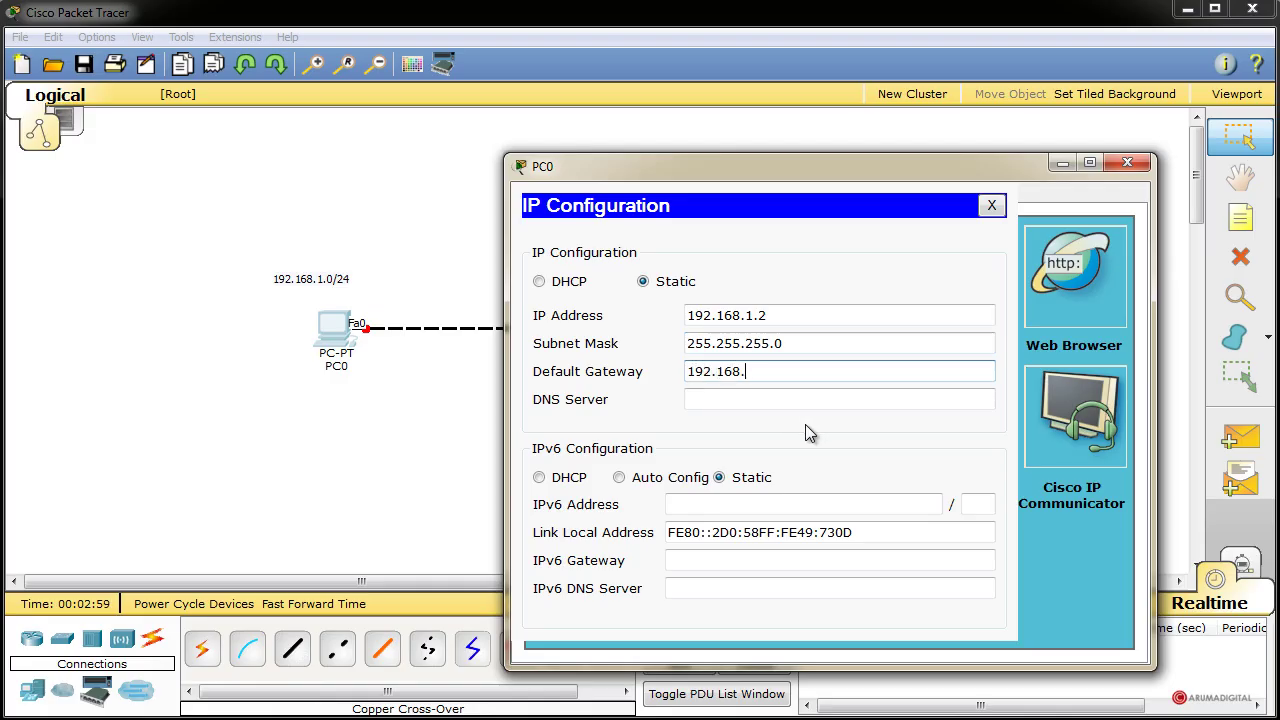
text(1.1)
click(991, 207)
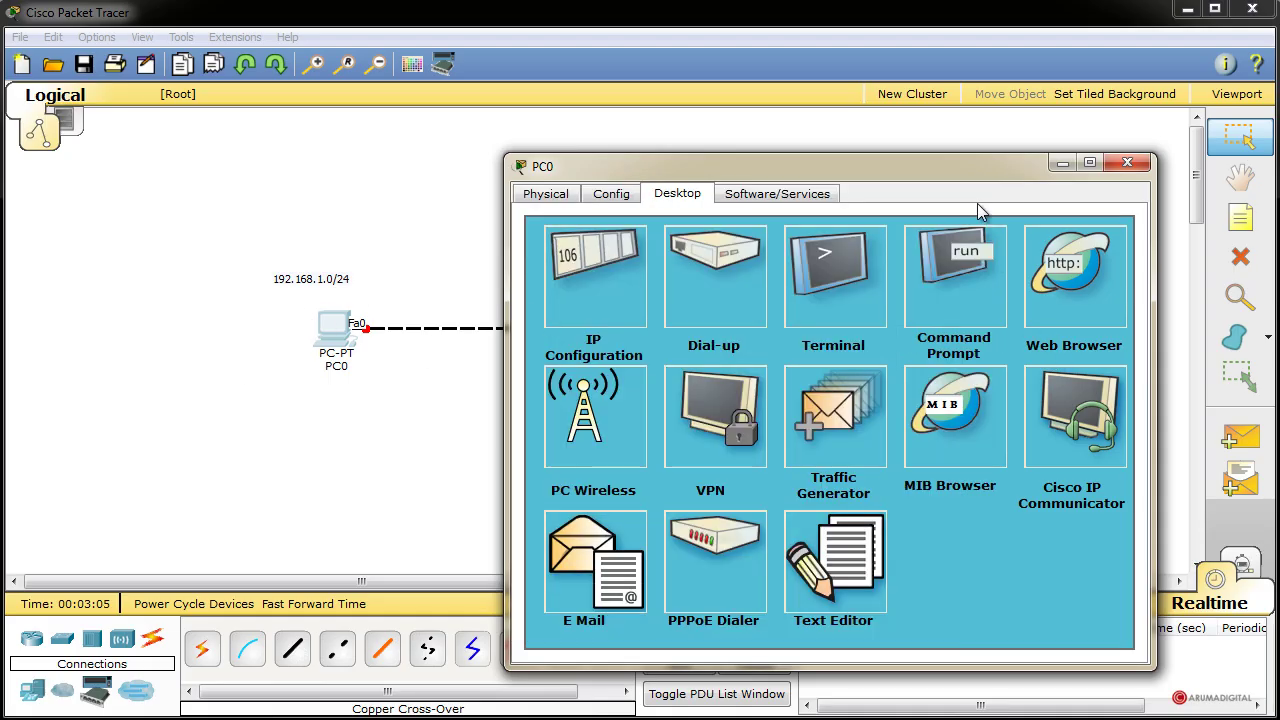
click(1121, 170)
- Configure PC1 statically with IP address 192.168.2.2, subnet mask 255.255.255.0 and default gateway 192.168.2.1, and close its window
click(956, 333)
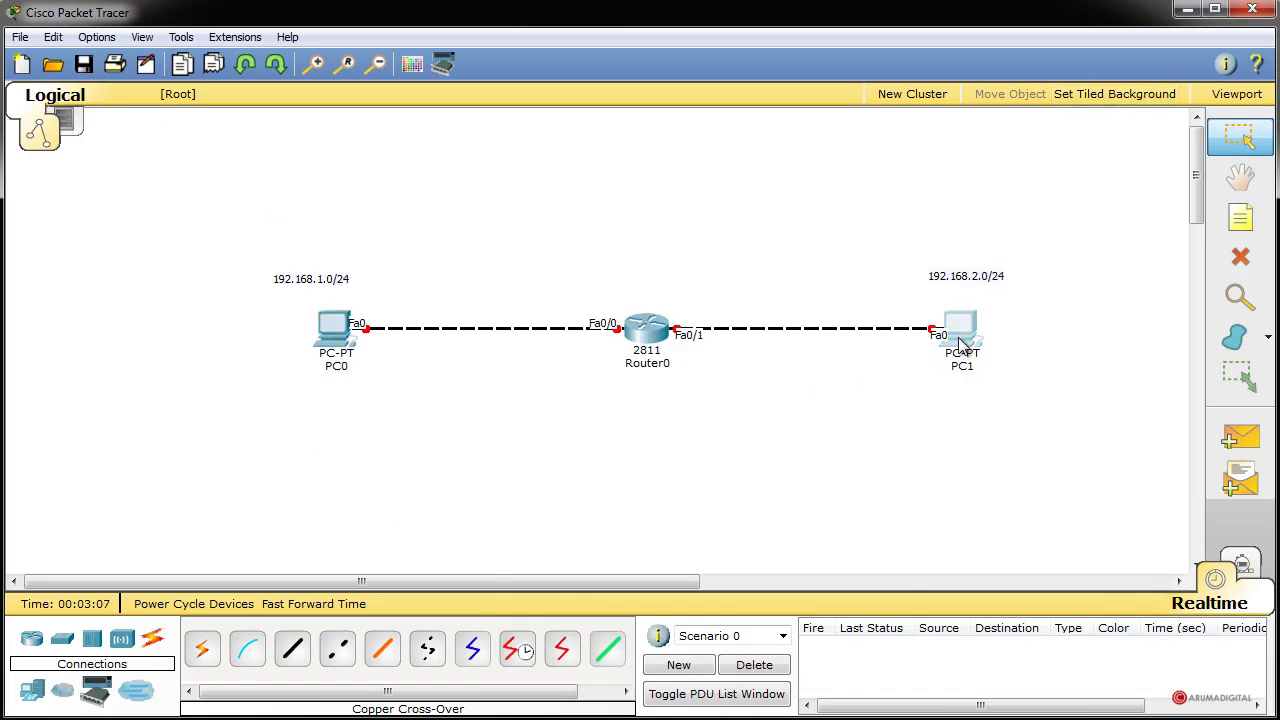
drag(337, 300, 700, 195)
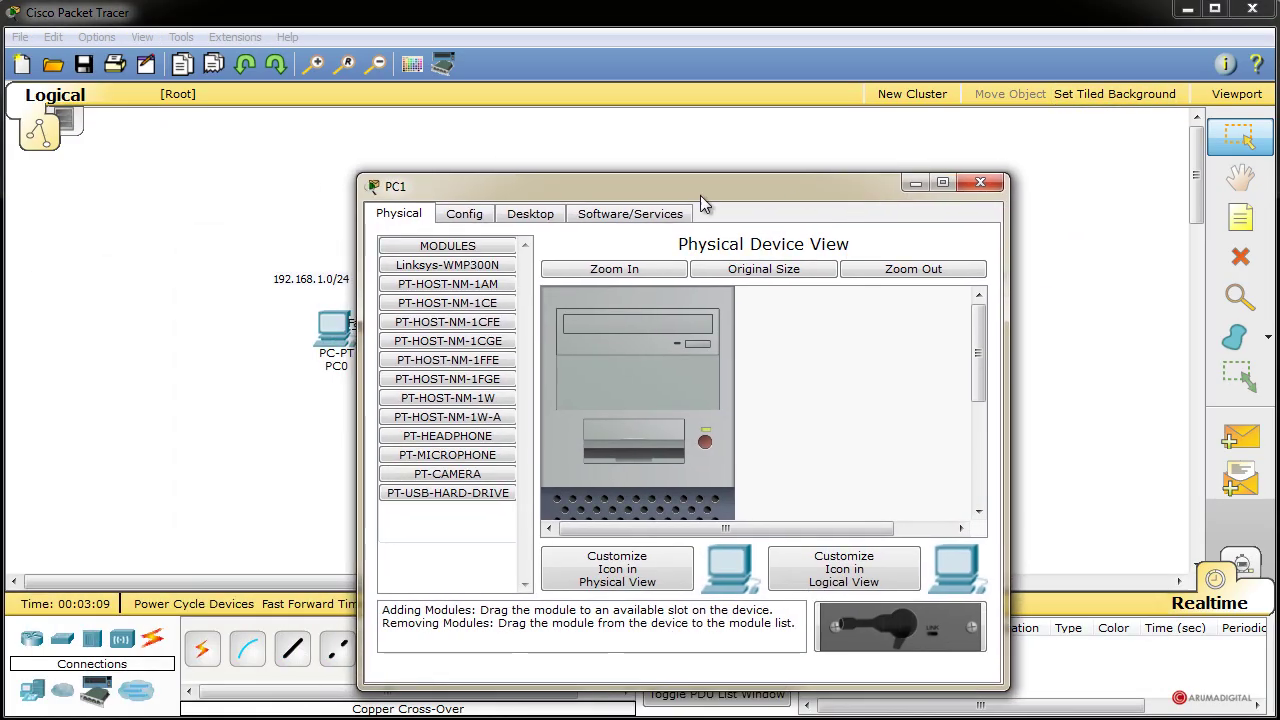
click(530, 214)
click(470, 282)
click(587, 336)
text(192.168.2.2)
click(602, 363)
click(605, 390)
text(192.168.2.1)
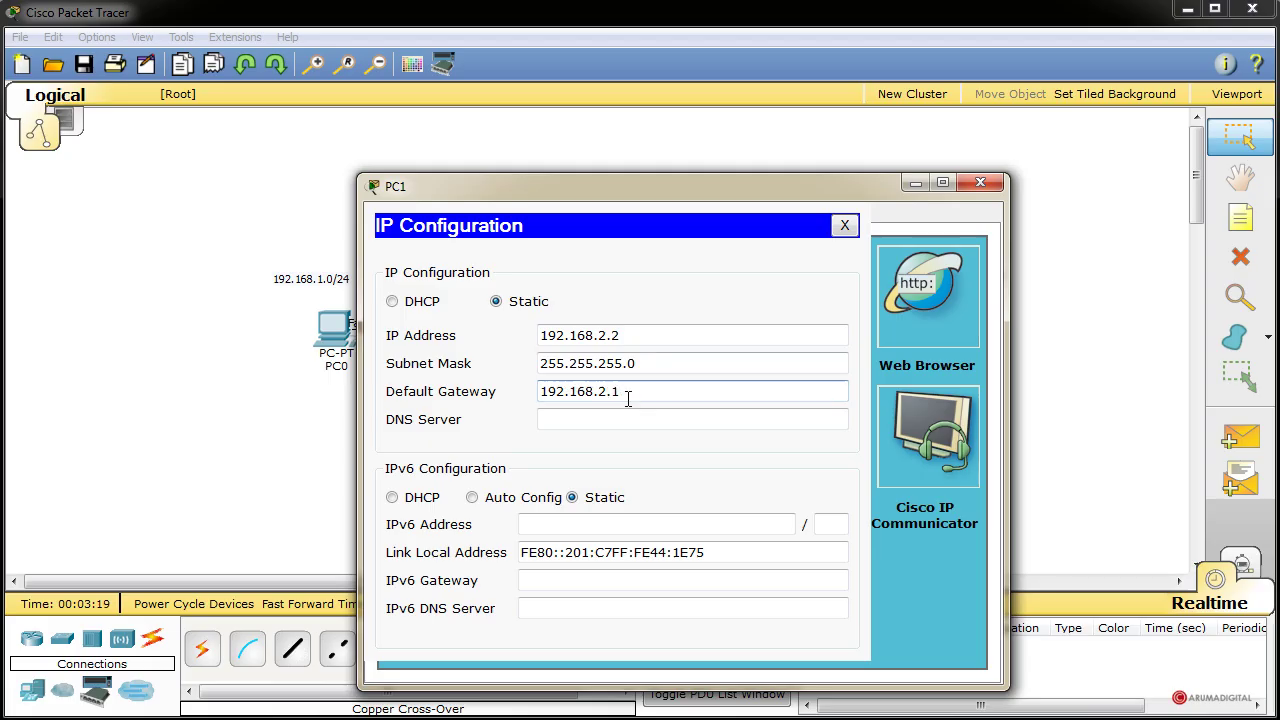
click(844, 225)
click(980, 182)
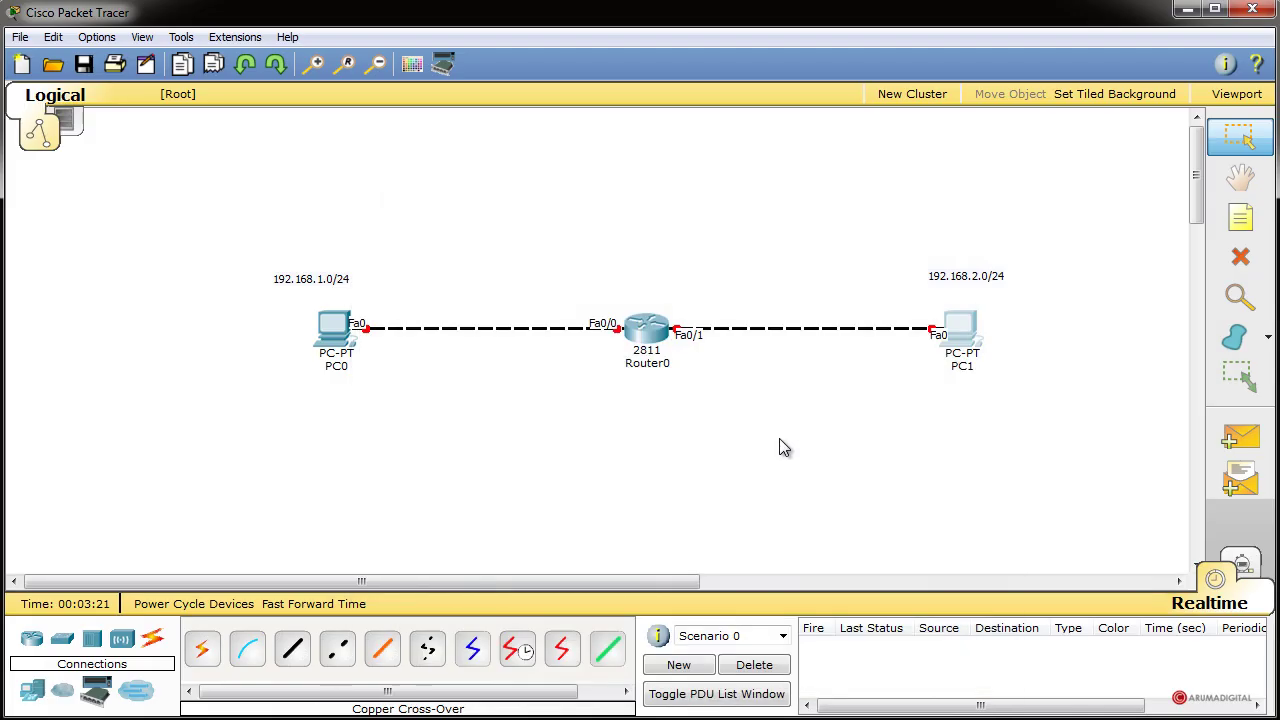
- Open Router0's command line interface and answer n to the initial configuration dialog to reach the user prompt
click(648, 350)
drag(470, 290, 972, 144)
click(664, 168)
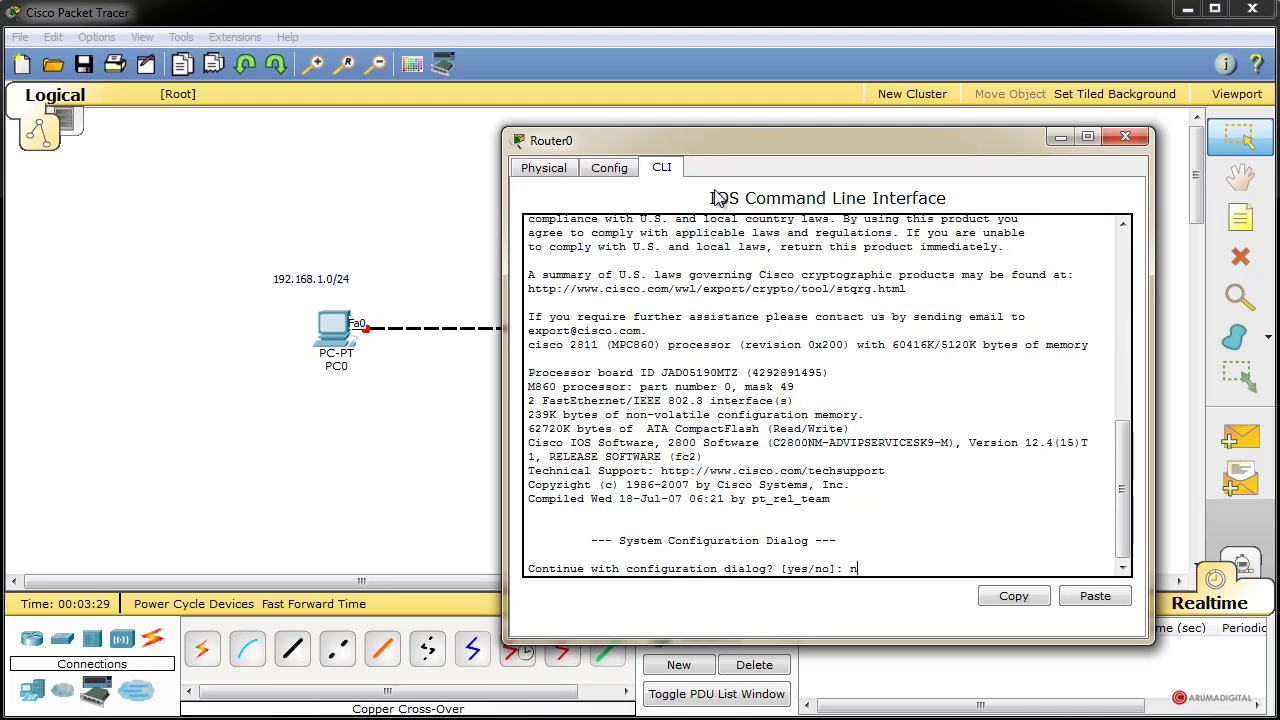
text(n)
key(Return)
key(Return)
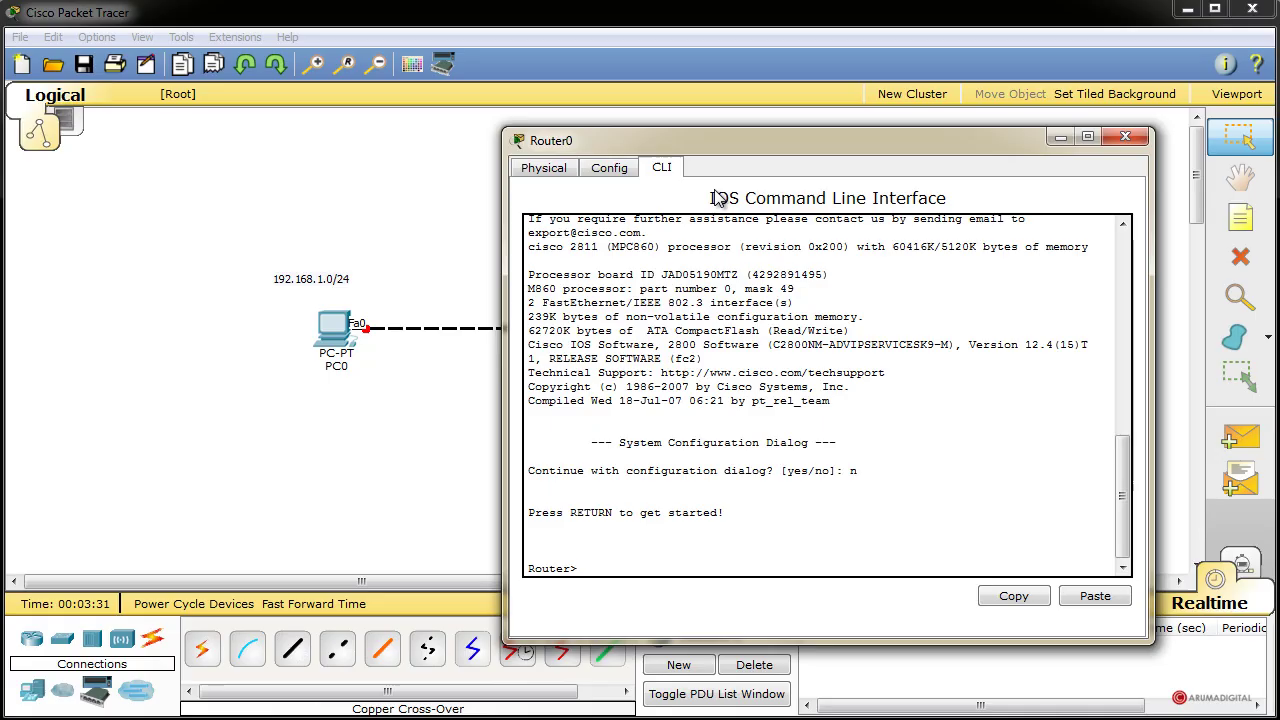
- Switch the router to privileged mode with enable and to global configuration mode with conf term
text(enable)
key(Return)
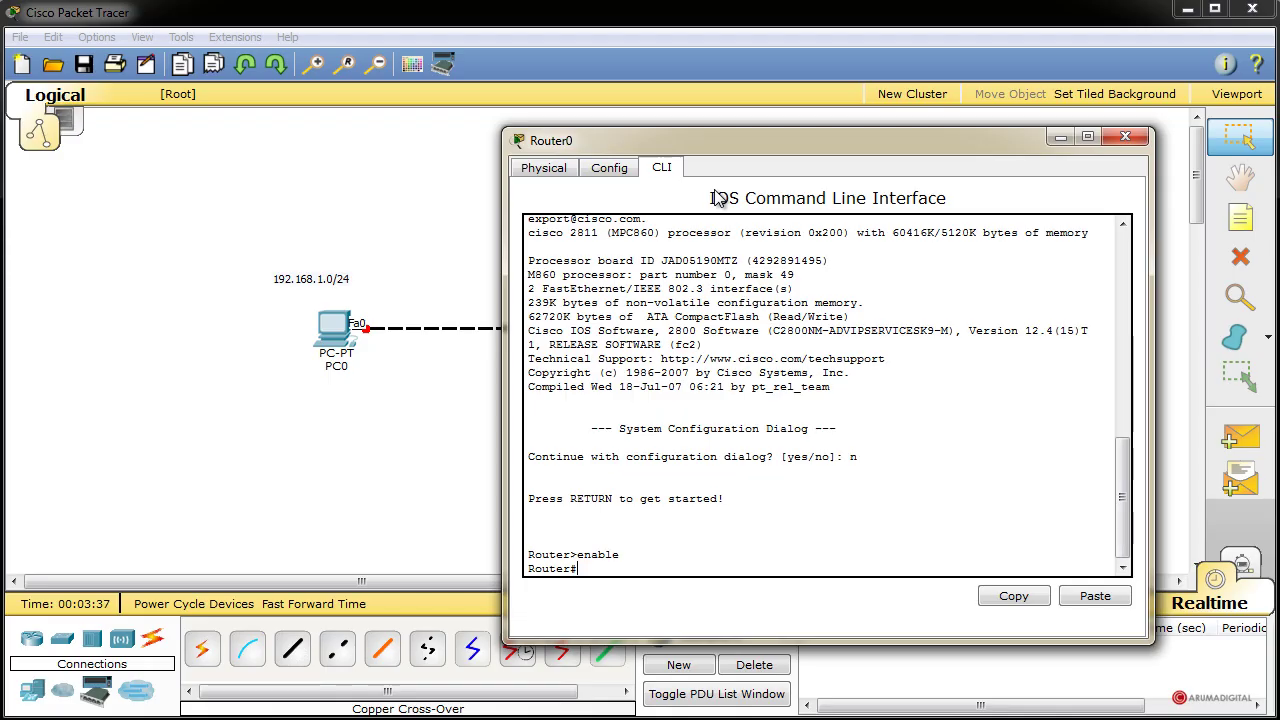
text(conf term)
key(Return)
- Configure interface fast0/0 with IP address 192.168.1.1 and mask 255.255.255.0, and enable it with no shutdown
text(int fast0/0)
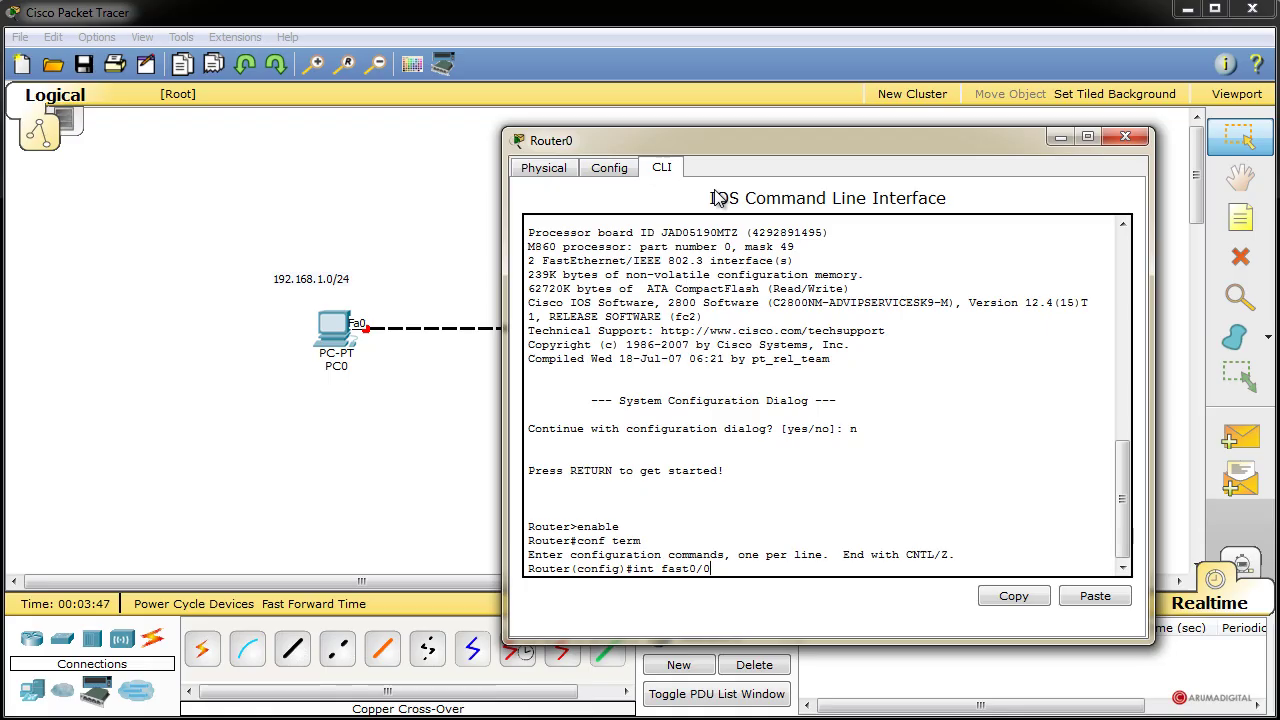
key(Return)
text(ip)
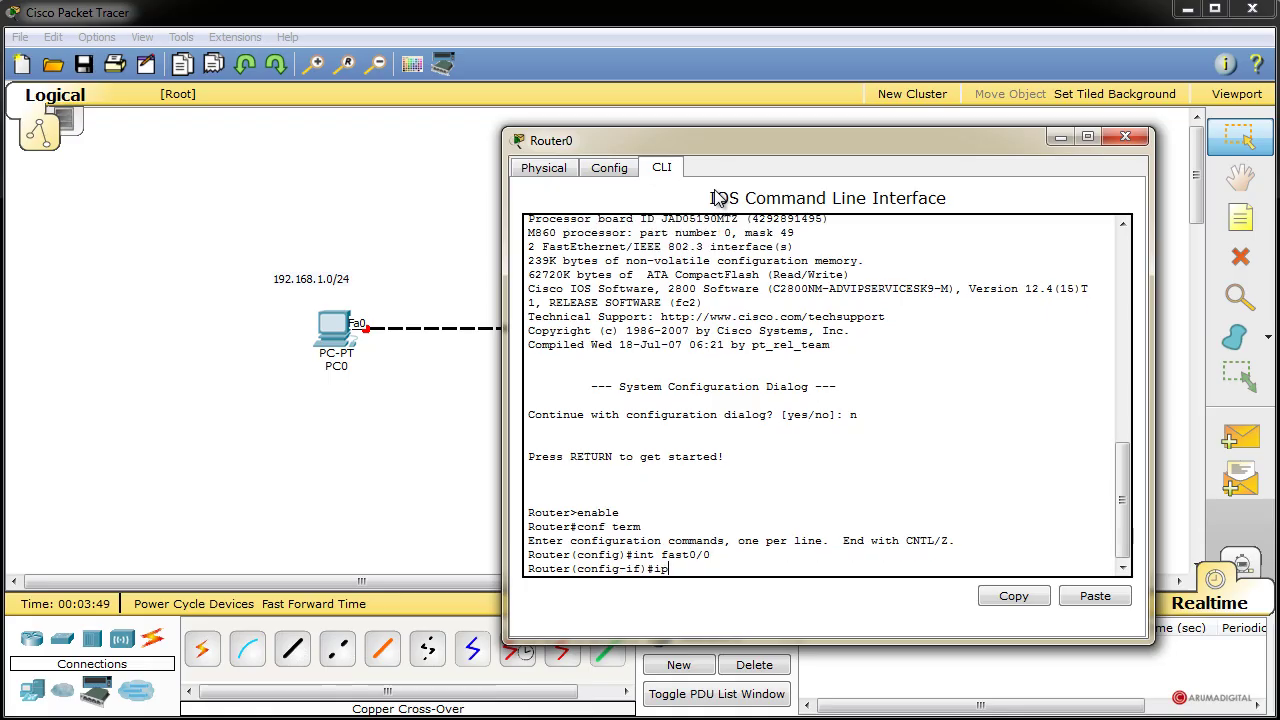
text( address 192.1)
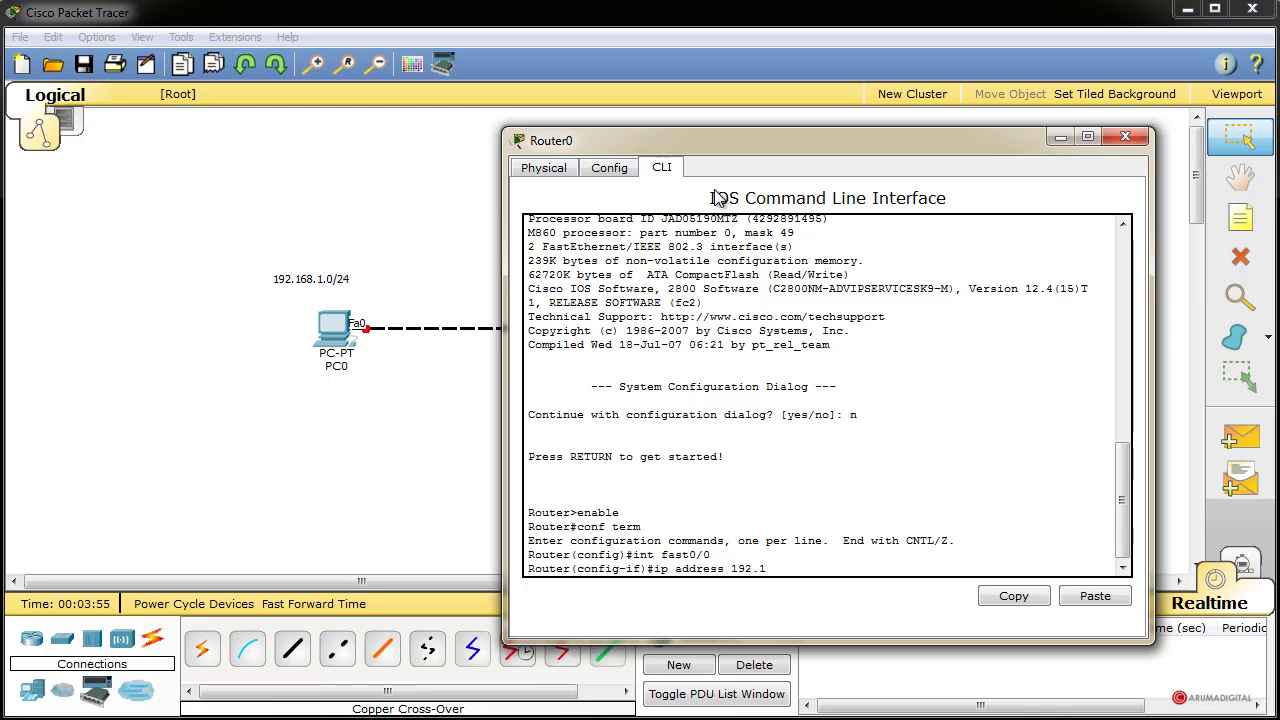
text(68.1.1 255.255.255.0)
key(Return)
text(no shutdown)
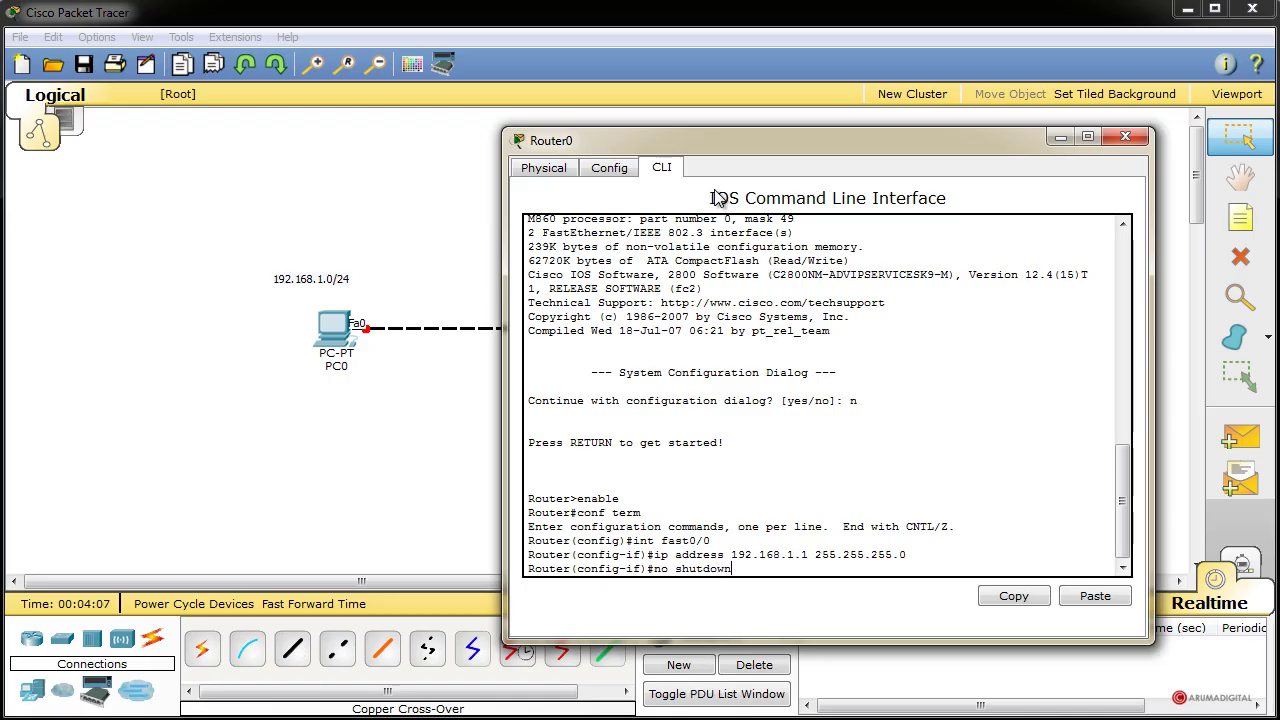
key(Return)
key(Return)
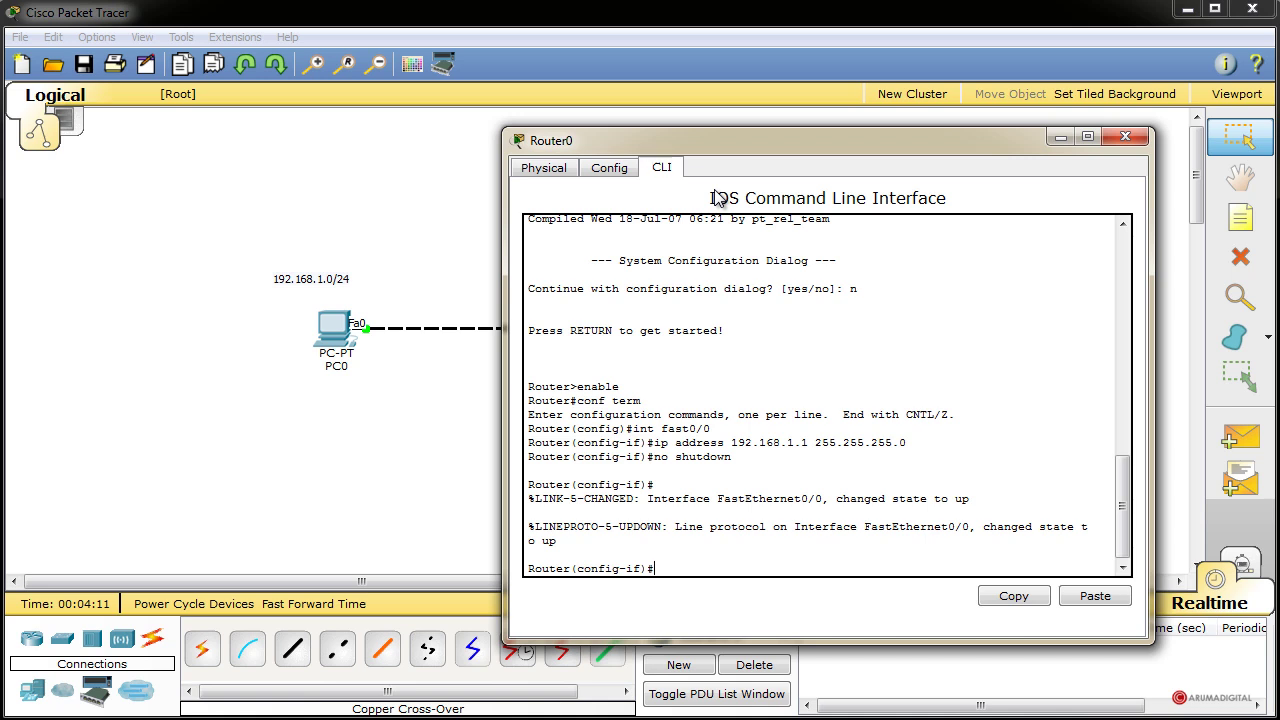
- Configure interface fast0/1 with IP address 192.168.2.1 and mask 255.255.255.0, and enable it with no shutdown
text(int fast0/01)
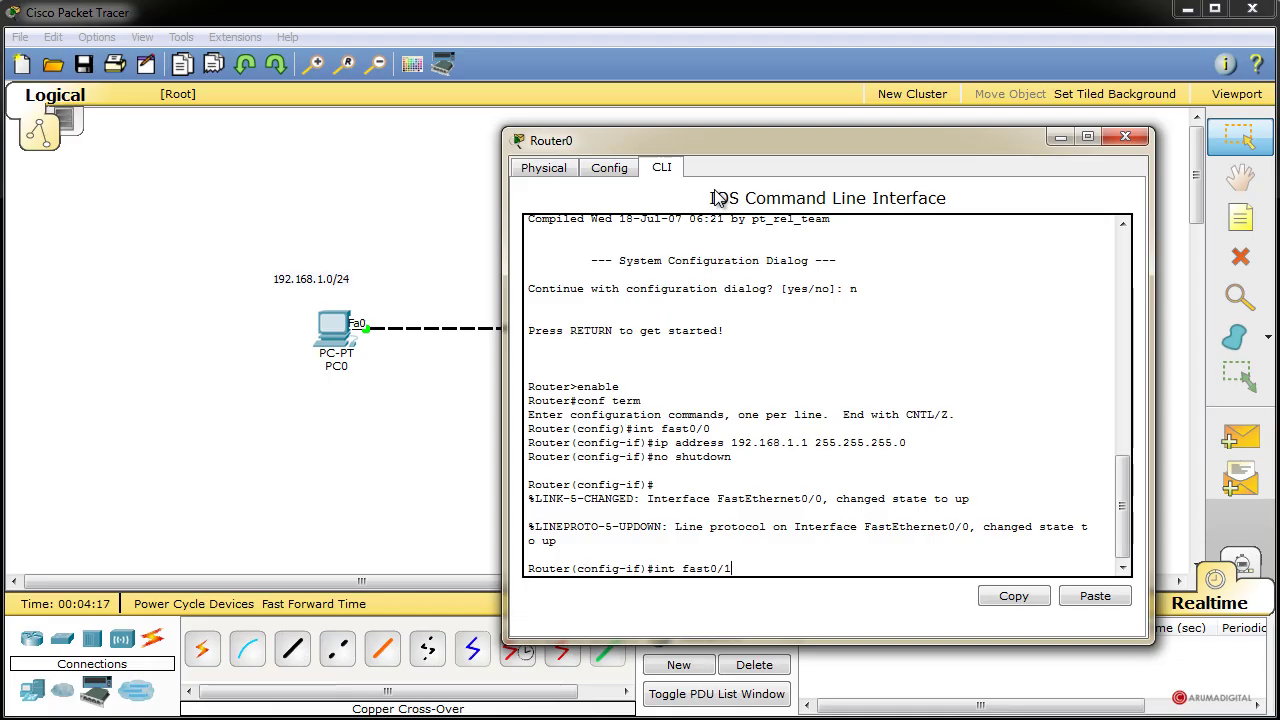
key(Return)
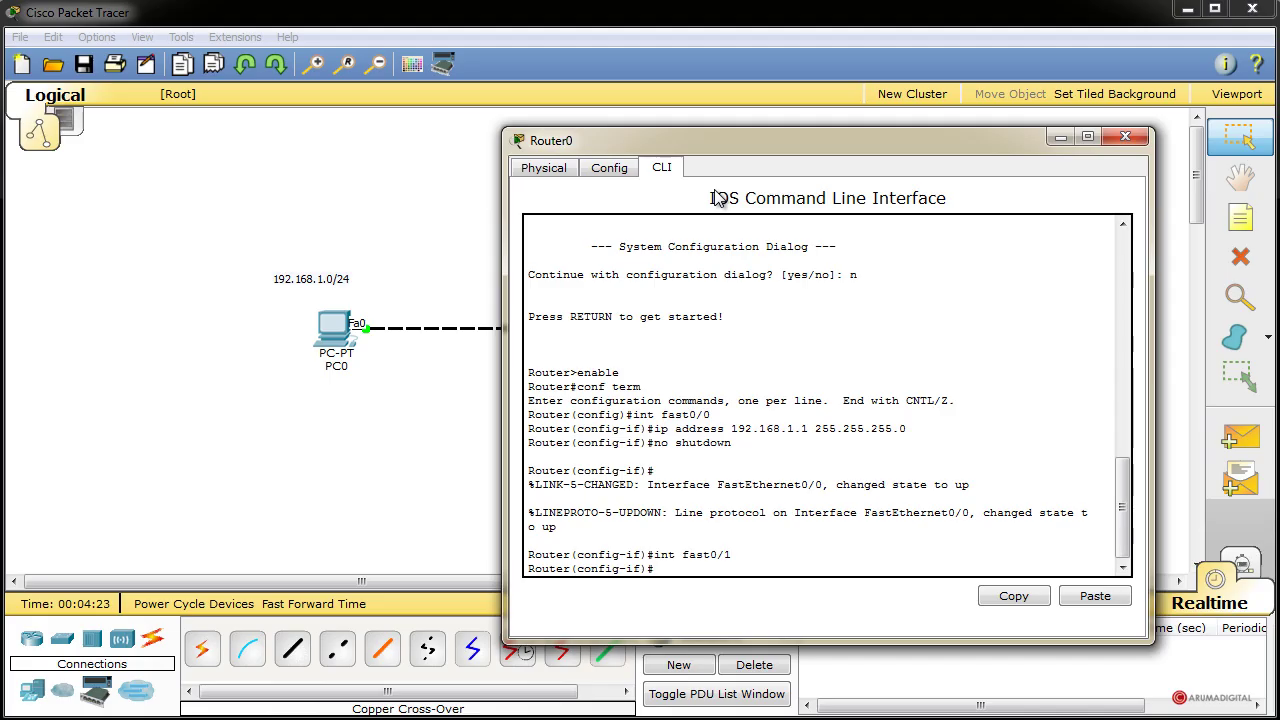
key(Up)
key(Up)
key(Up)
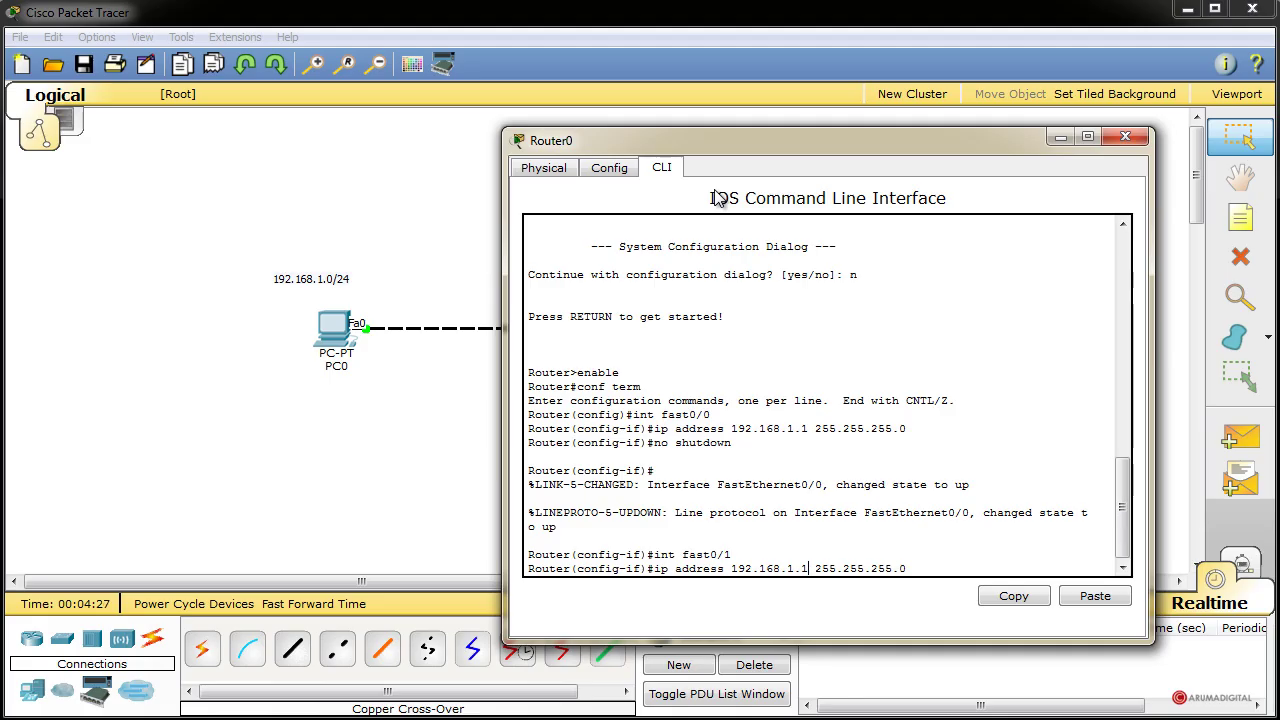
key(Left)
key(Left)
key(Left)
key(Left)
key(Left)
key(Left)
key(Left)
key(Left)
key(Left)
key(Left)
key(Left)
key(Left)
key(Left)
key(Left)
key(Left)
key(Left)
key(BackSpace)
text(2)
key(Return)
key(Up)
key(Up)
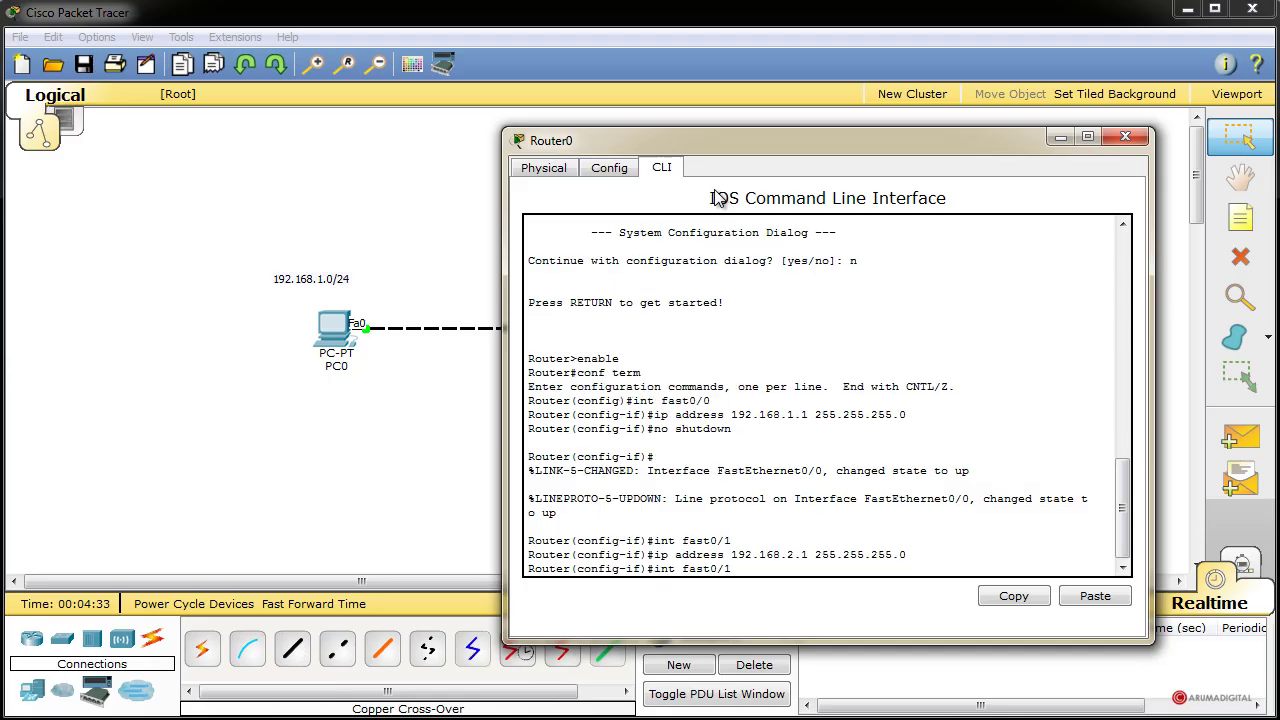
key(Return)
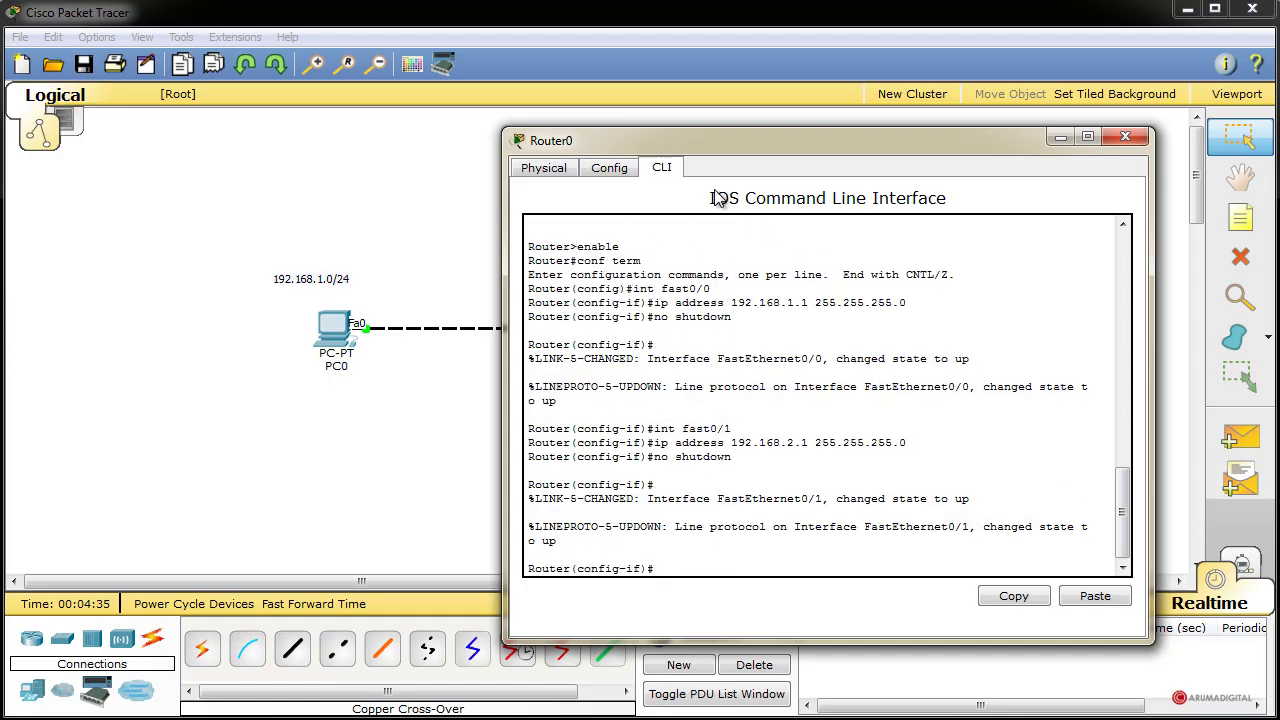
- Return the router to global configuration mode with exit and close Router0's window
text(exit)
key(Return)
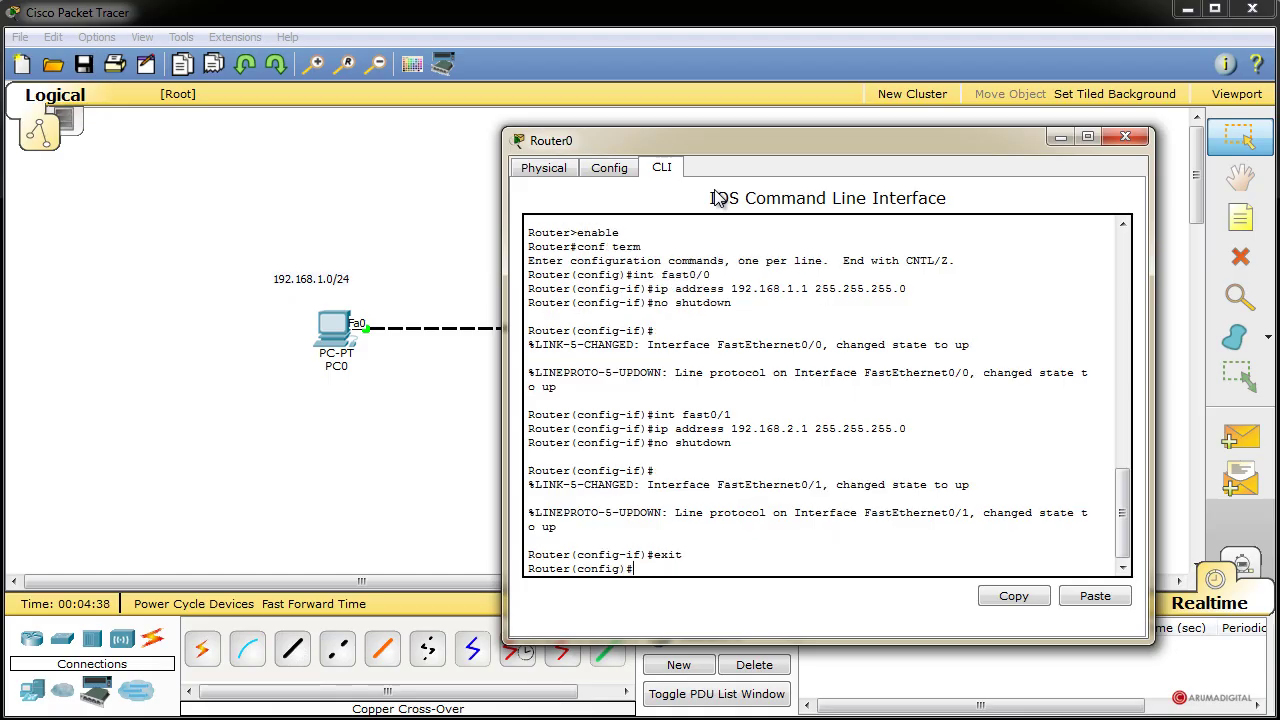
click(1125, 136)
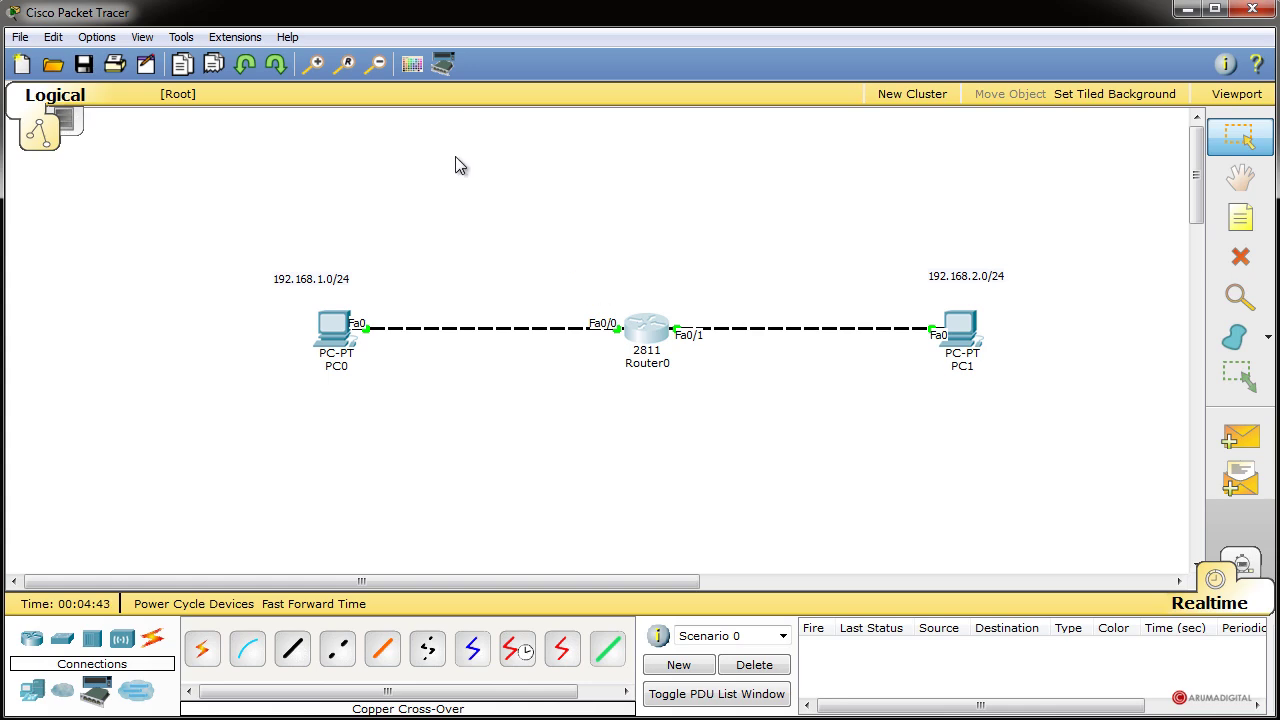
- Test connectivity to PC1 by pinging 192.168.2.2 from PC0's command prompt, and close PC0's window
click(335, 330)
drag(329, 292, 840, 146)
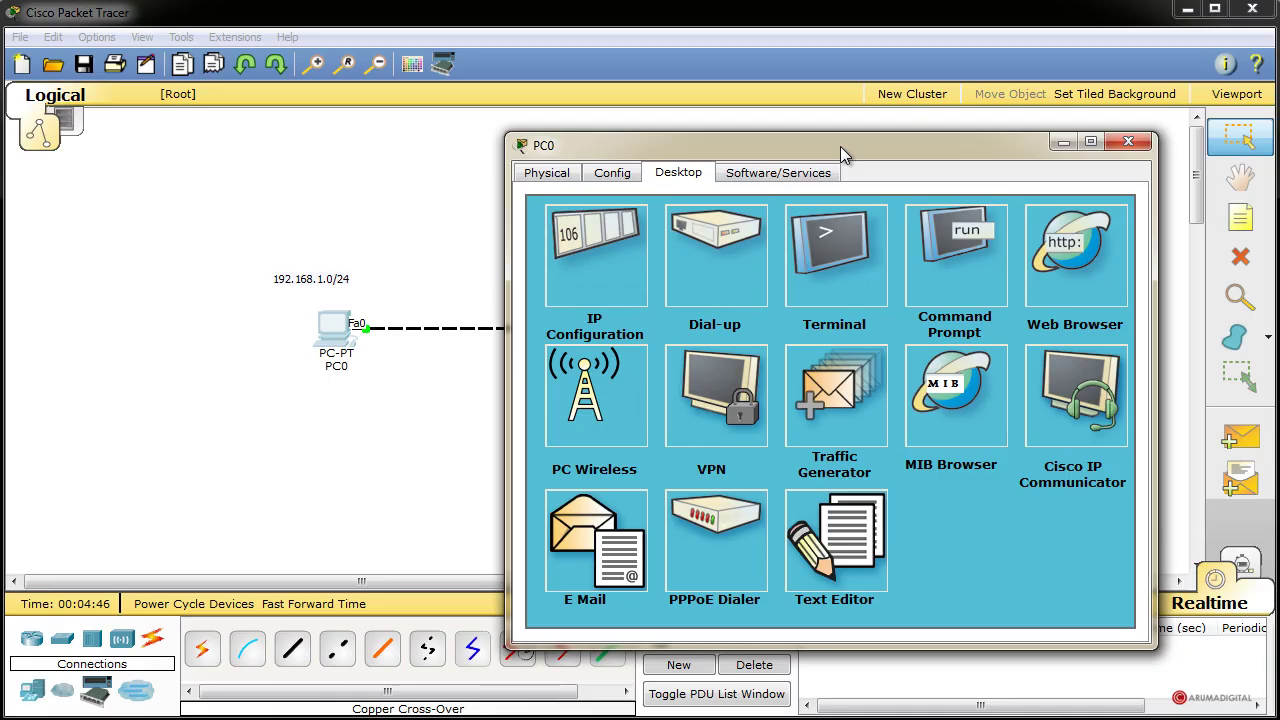
click(948, 259)
text(pi)
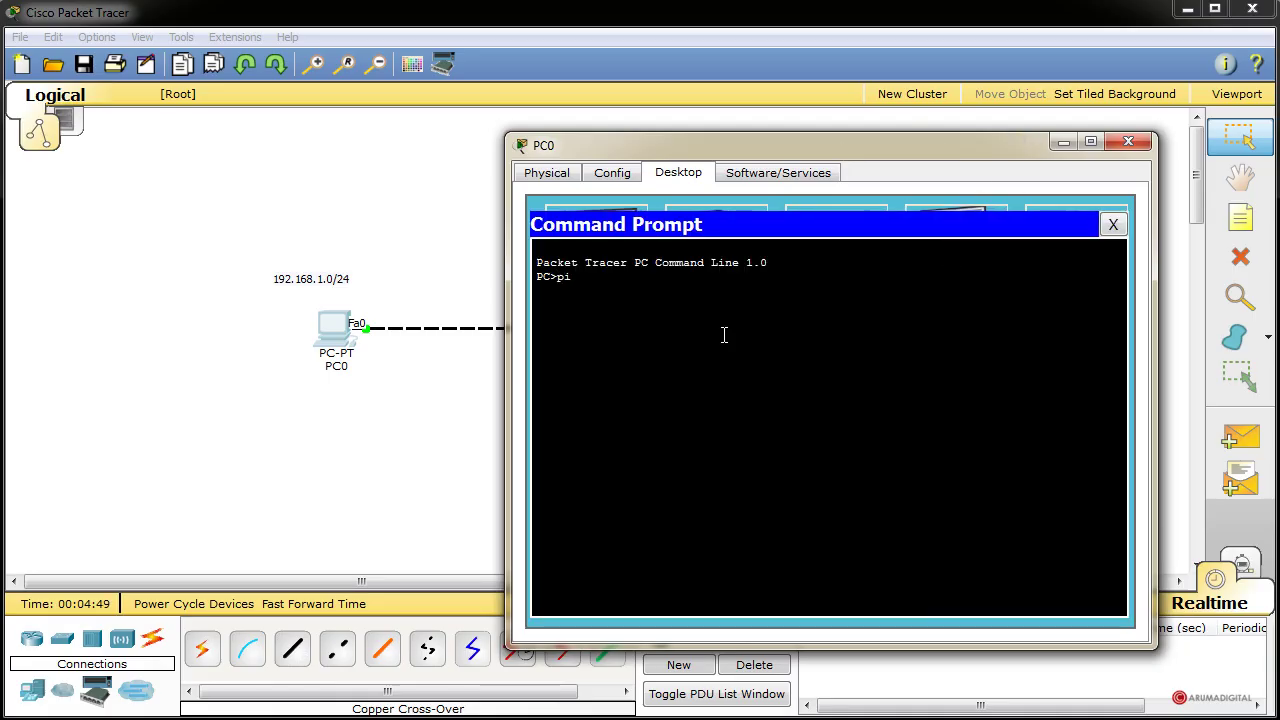
text(ng 192.168.2.2)
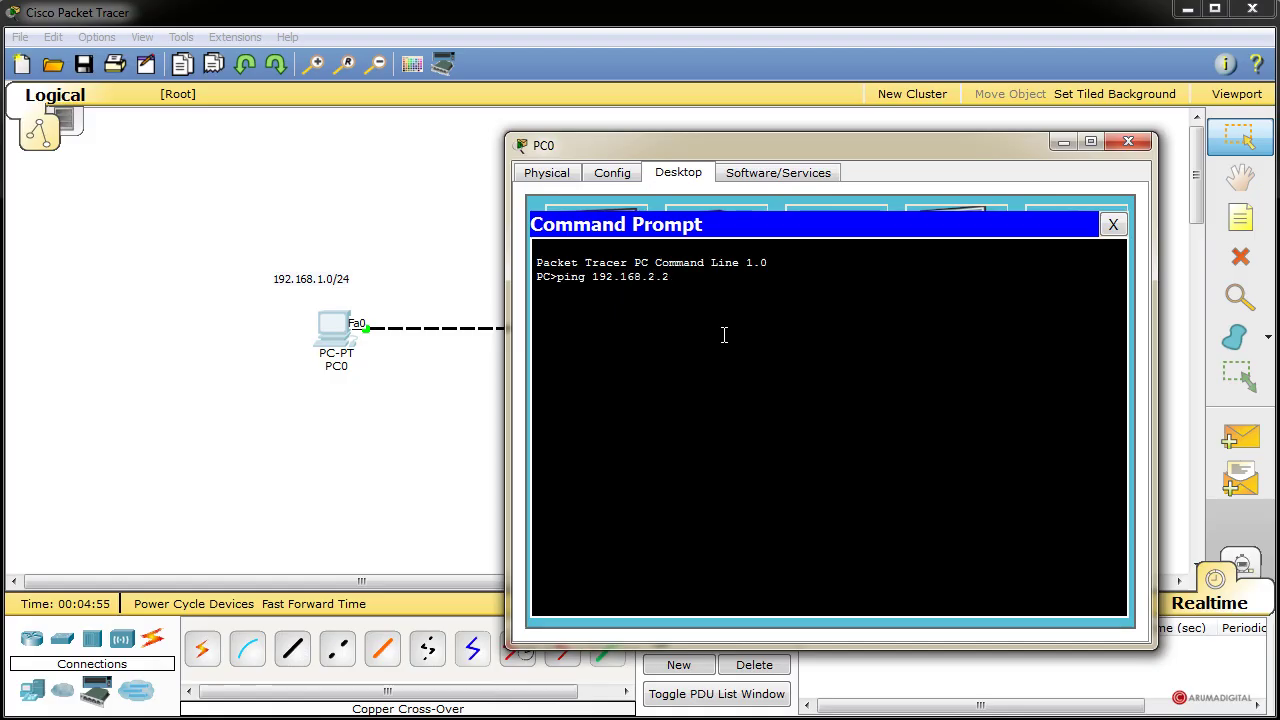
key(Return)
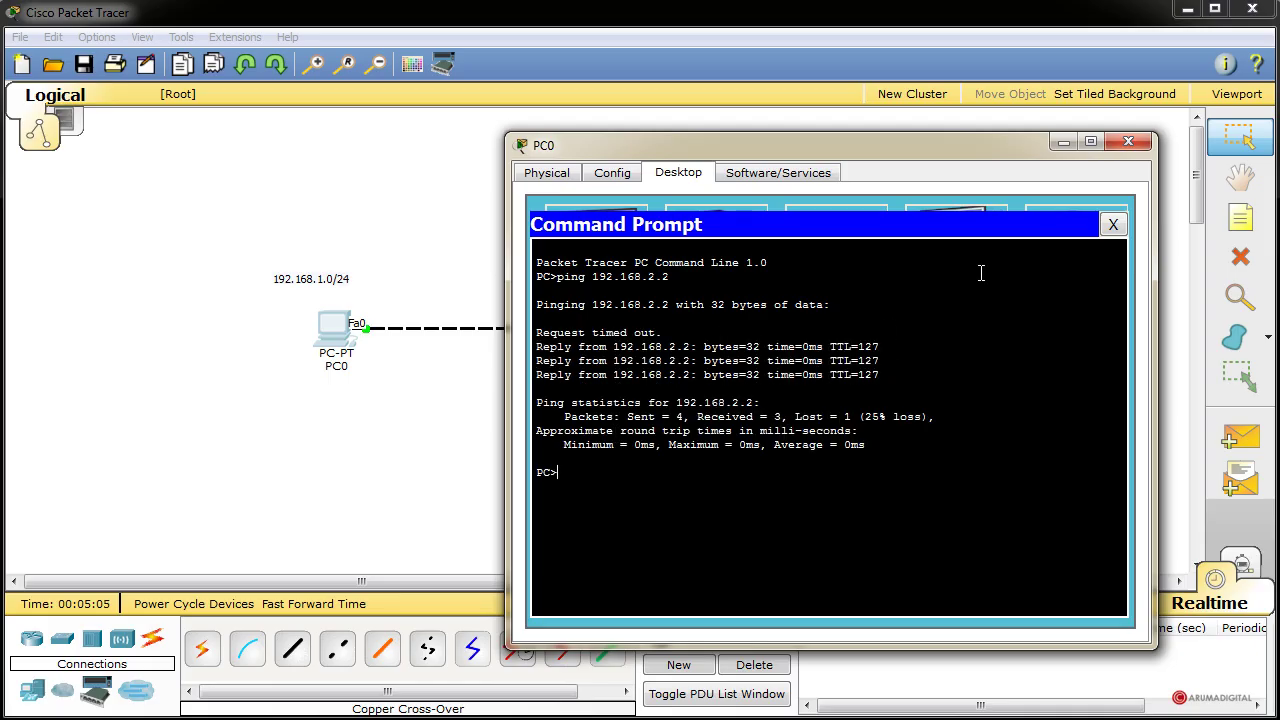
click(1130, 143)
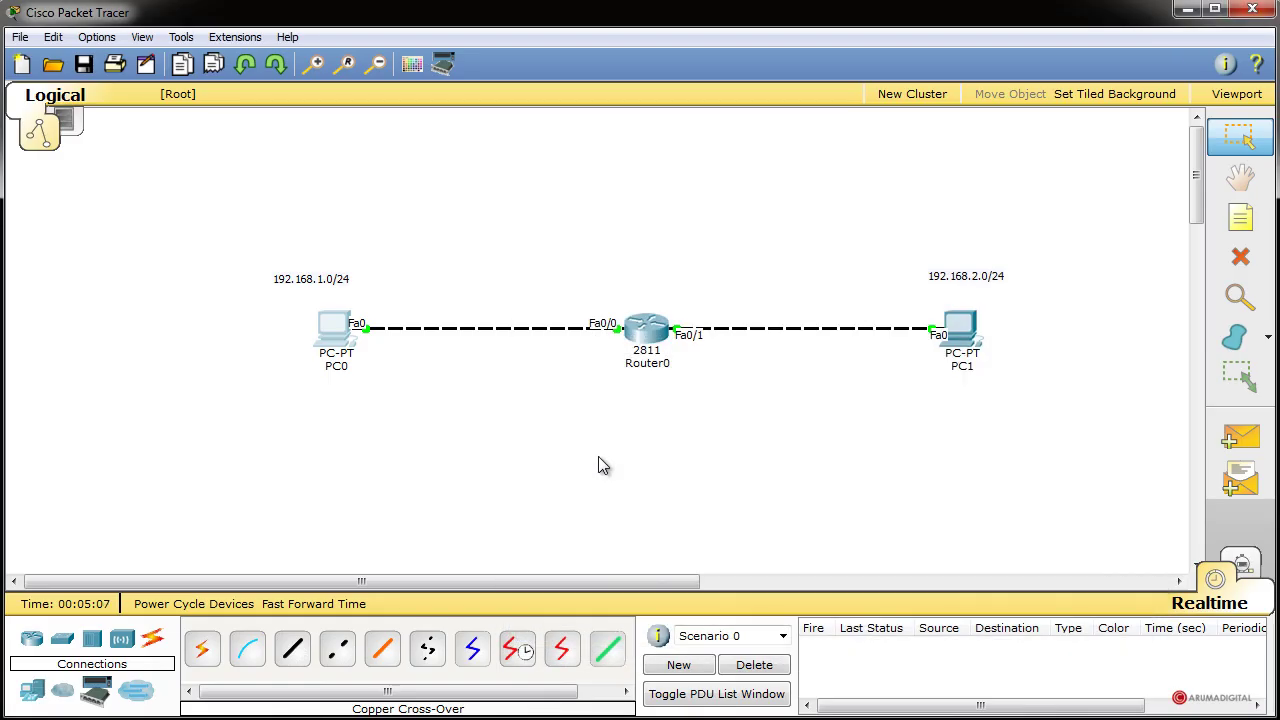
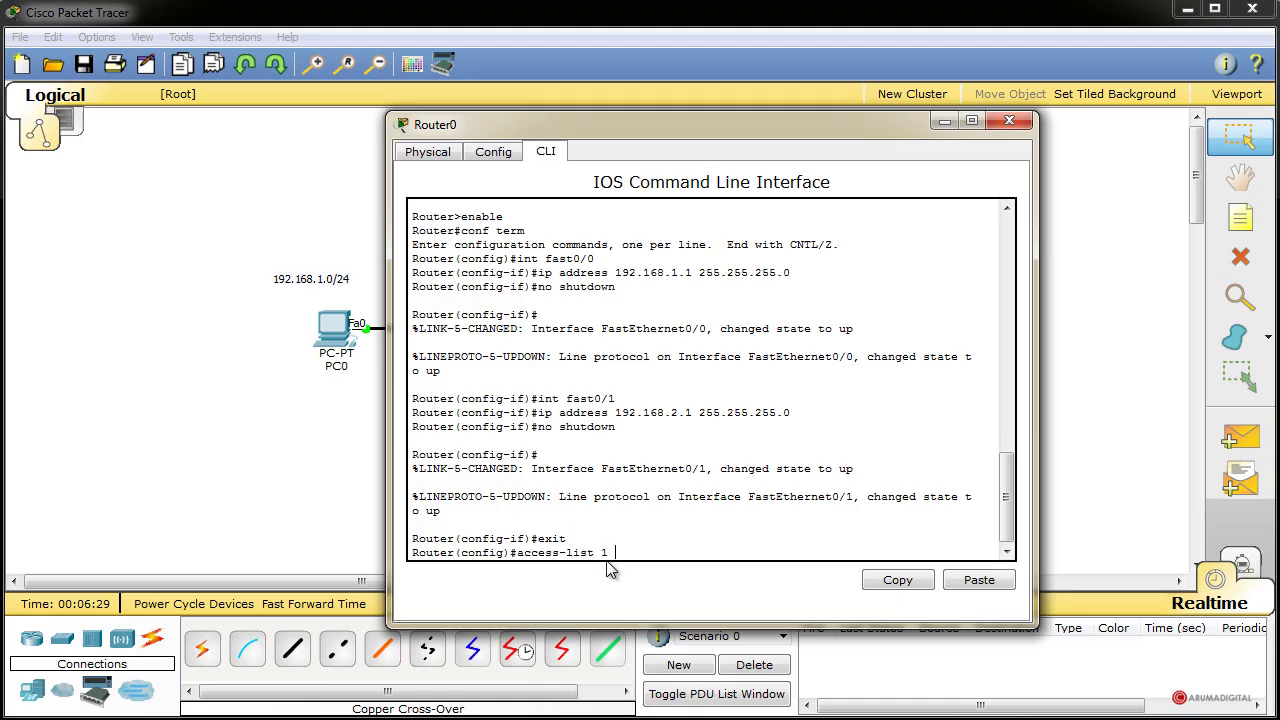
- Create standard access list 1 on Router0 with an entry that denies host 192.168.1.2
double_click(605, 554)
click(628, 548)
double_click(612, 552)
click(619, 552)
text(deny)
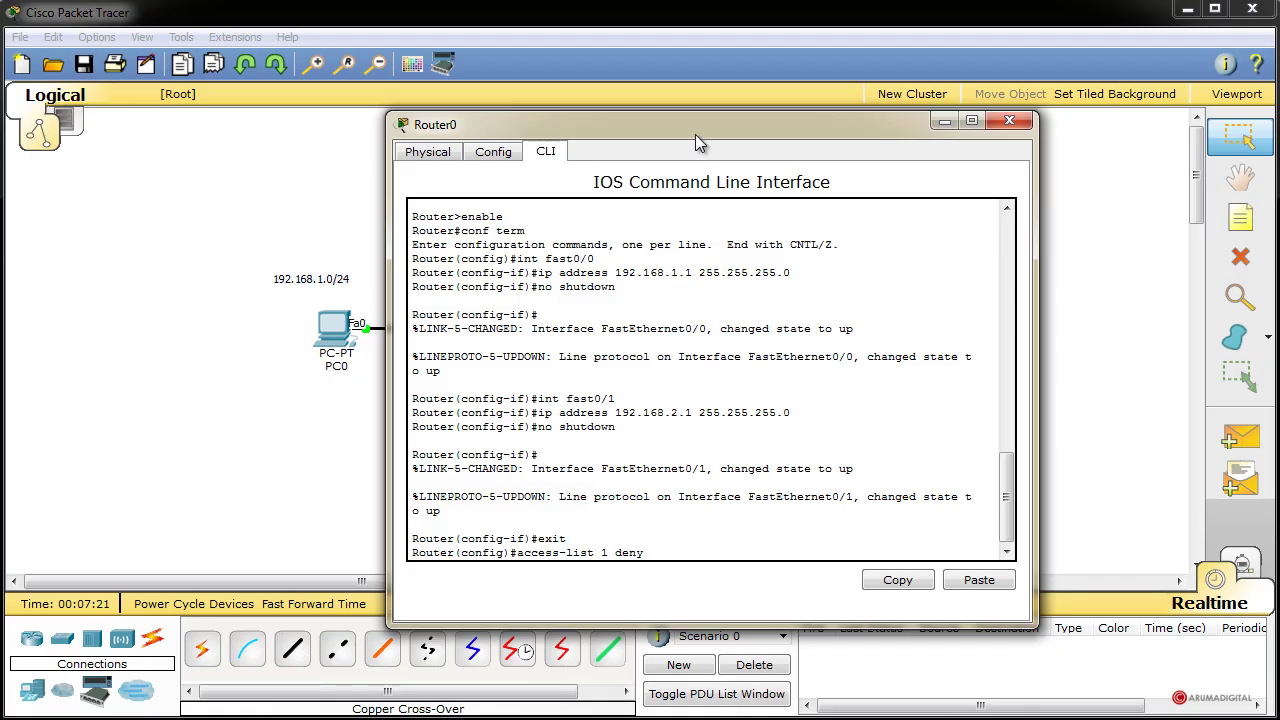
drag(700, 135, 811, 124)
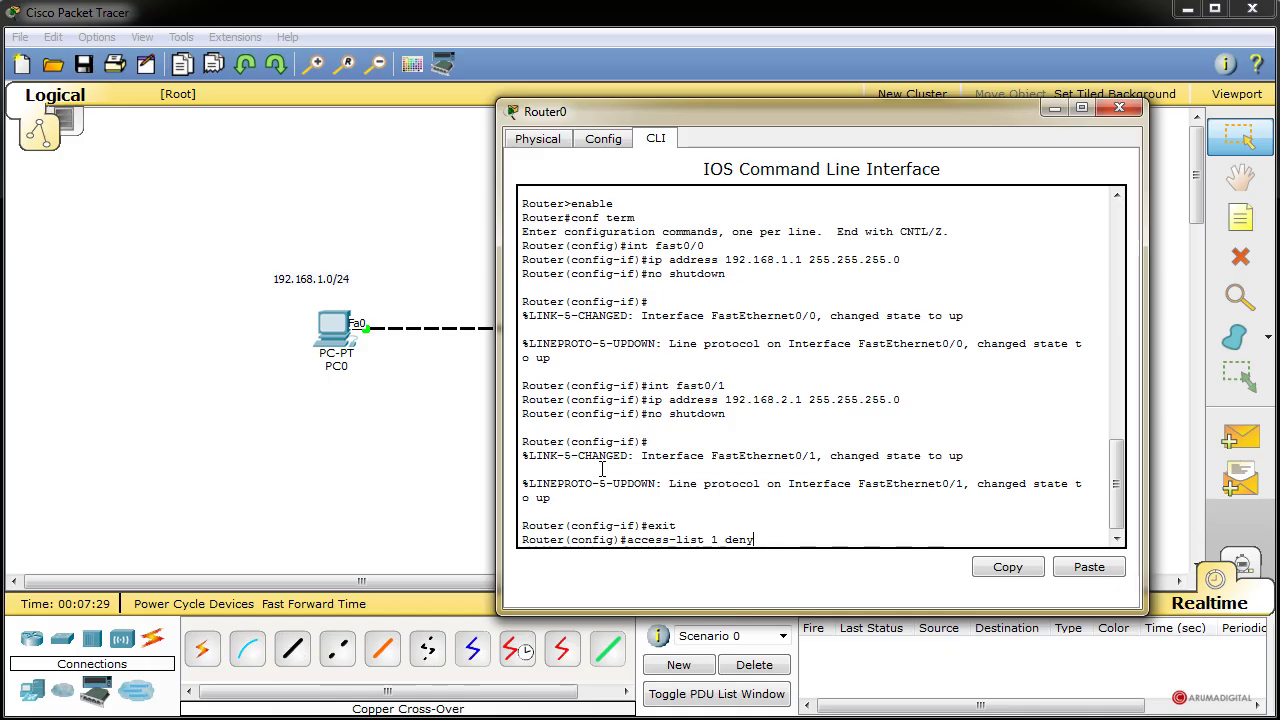
text(host 192.168.1.2)
key(Return)
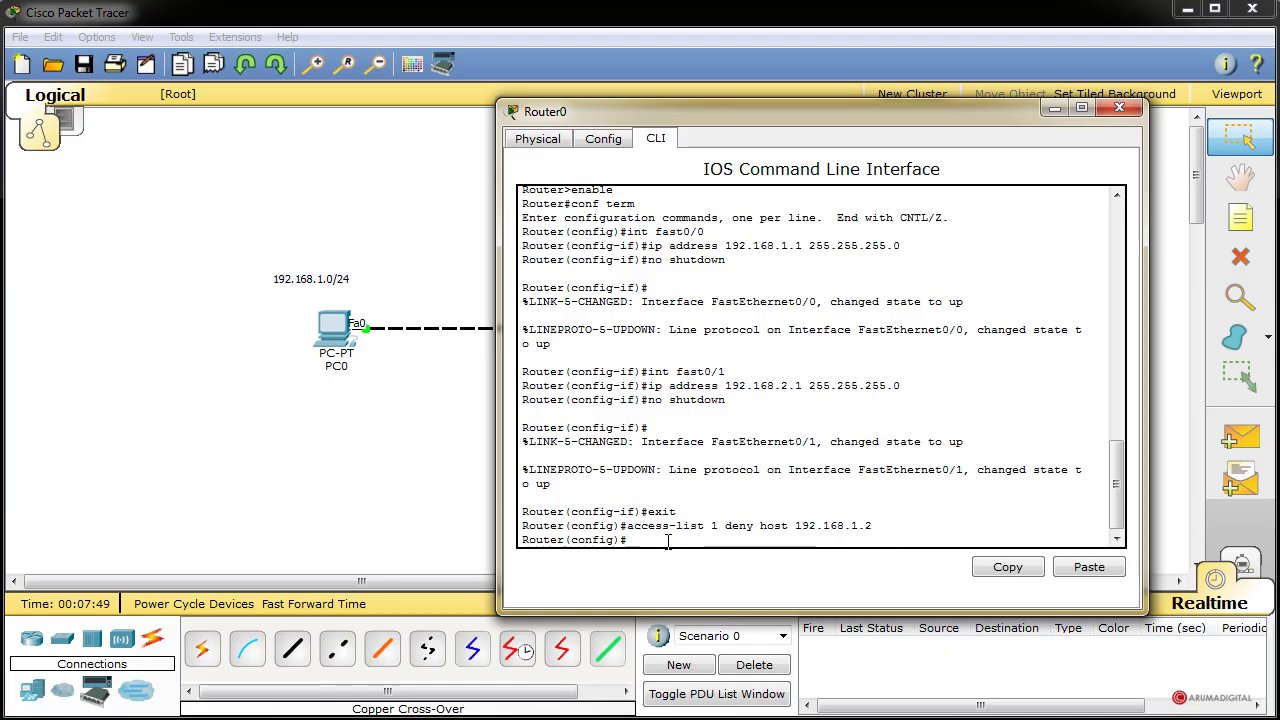
double_click(713, 523)
click(727, 525)
drag(726, 525, 754, 525)
drag(759, 525, 792, 524)
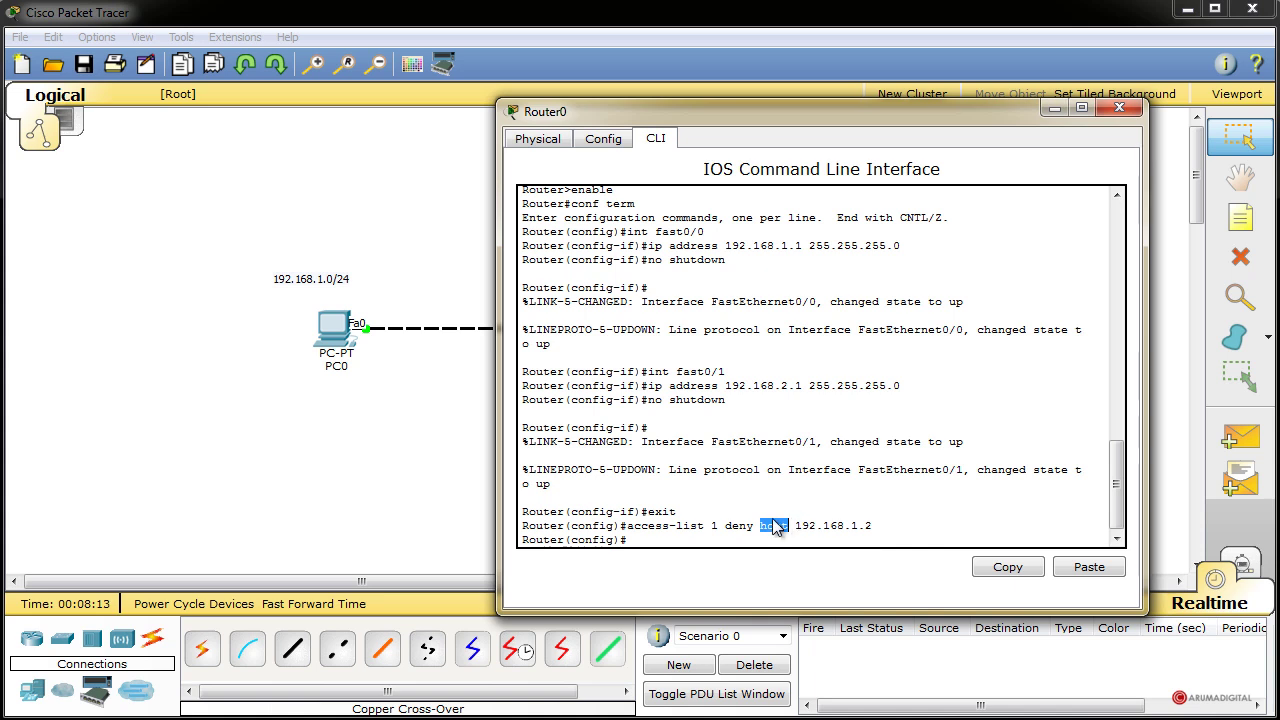
drag(795, 526, 884, 526)
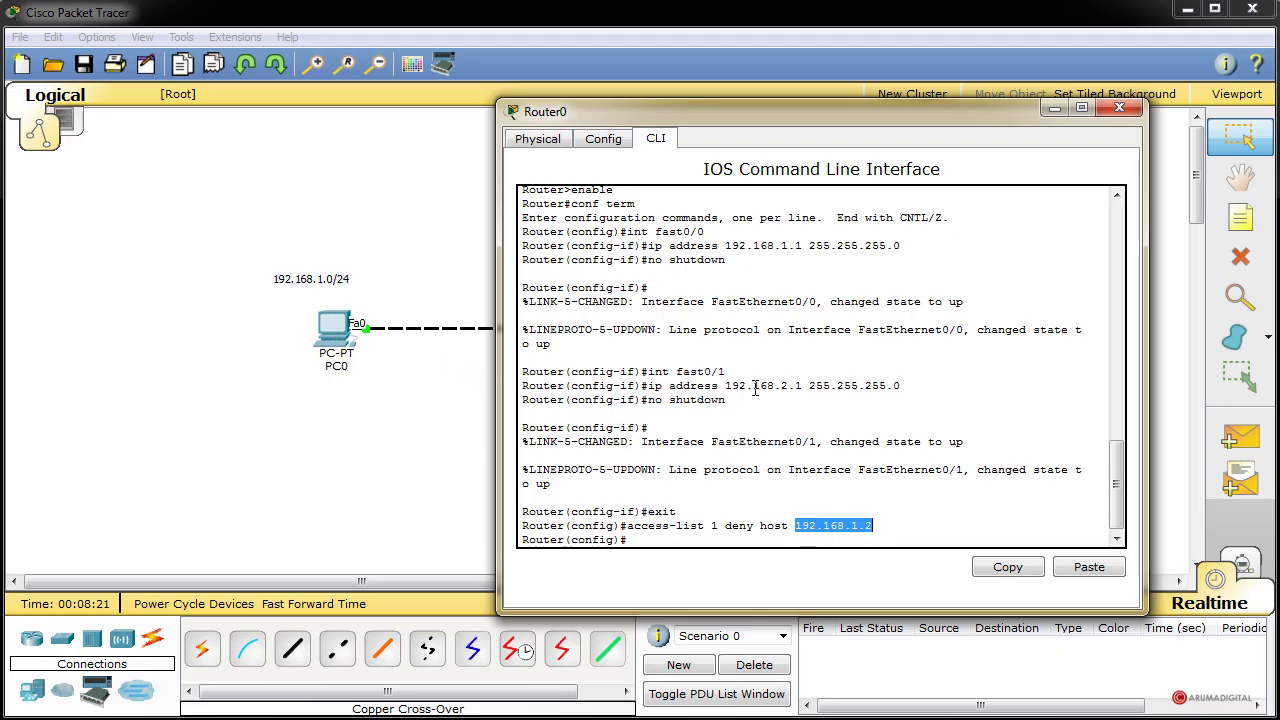
- Apply access list 1 to interface fast0/0 in the inbound direction with ip access-group 1 in
click(666, 540)
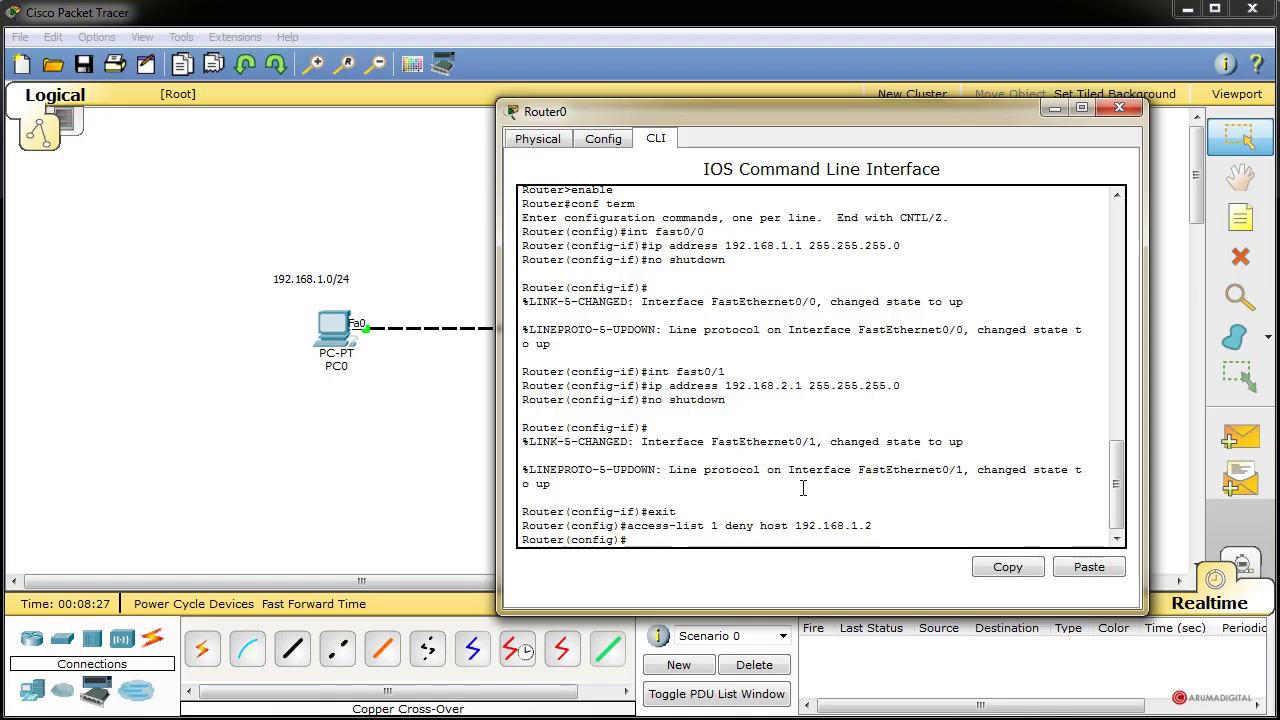
text(int fast0/0)
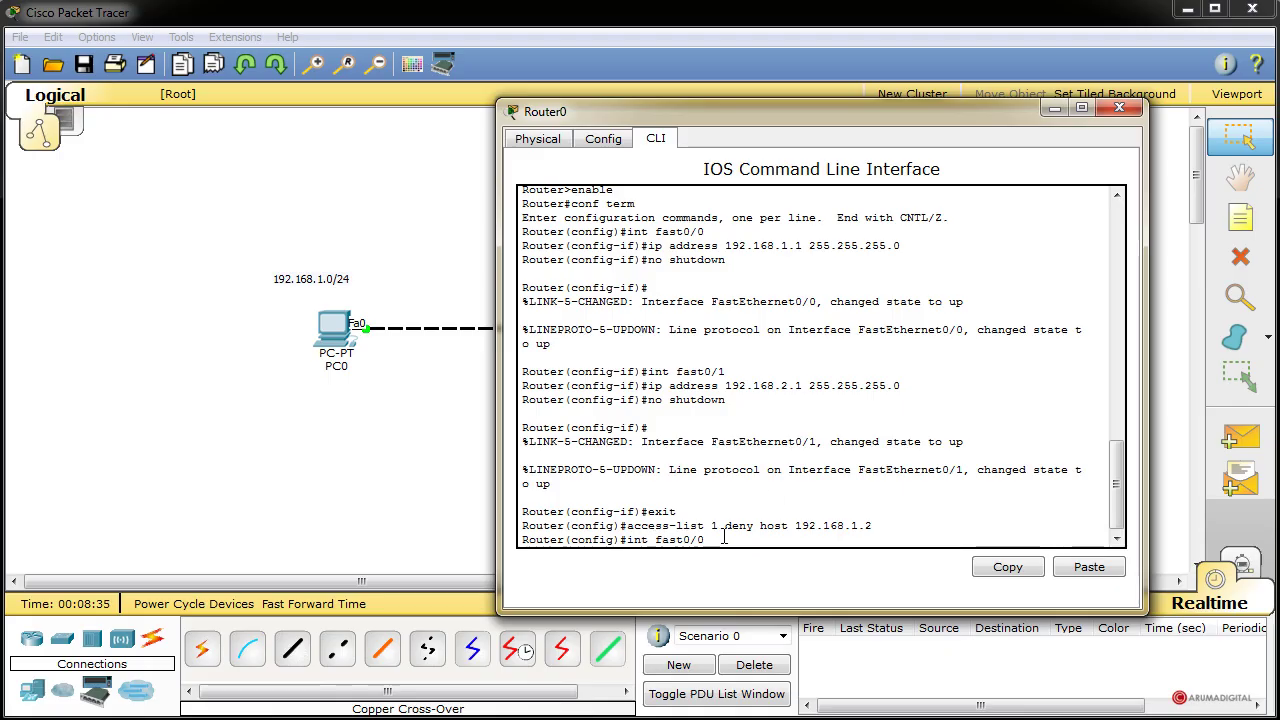
key(Return)
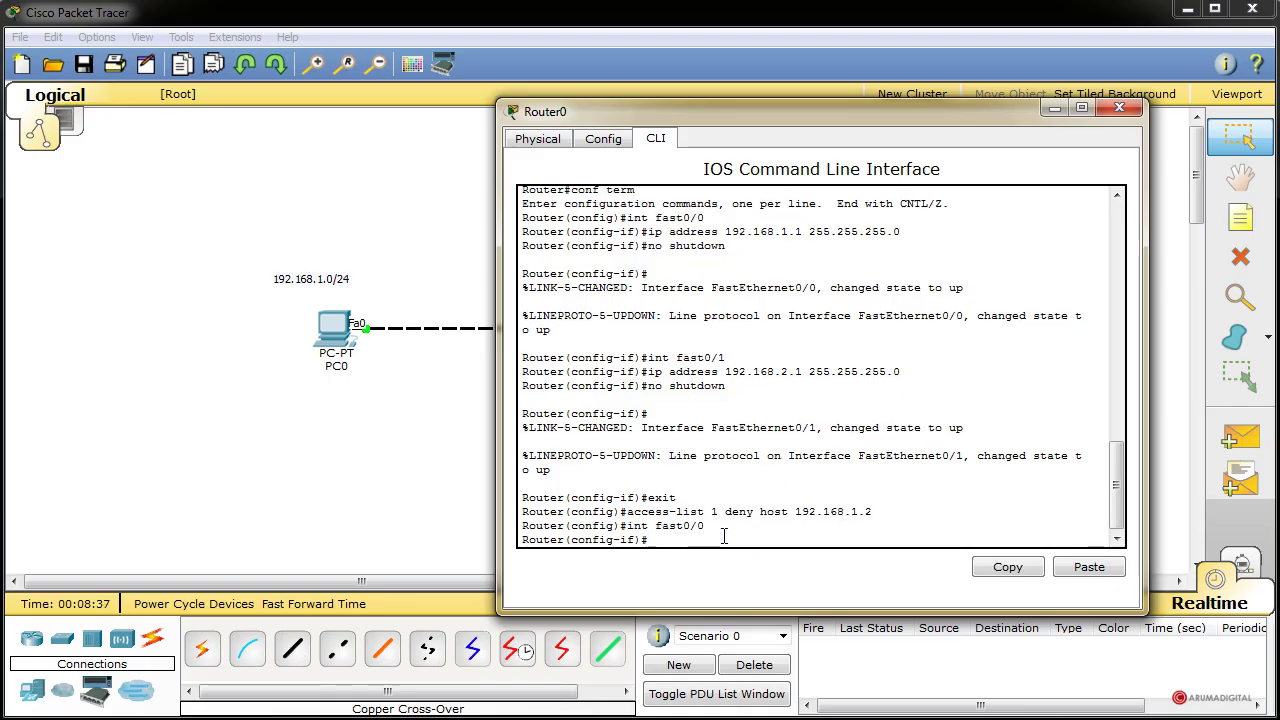
text(i)
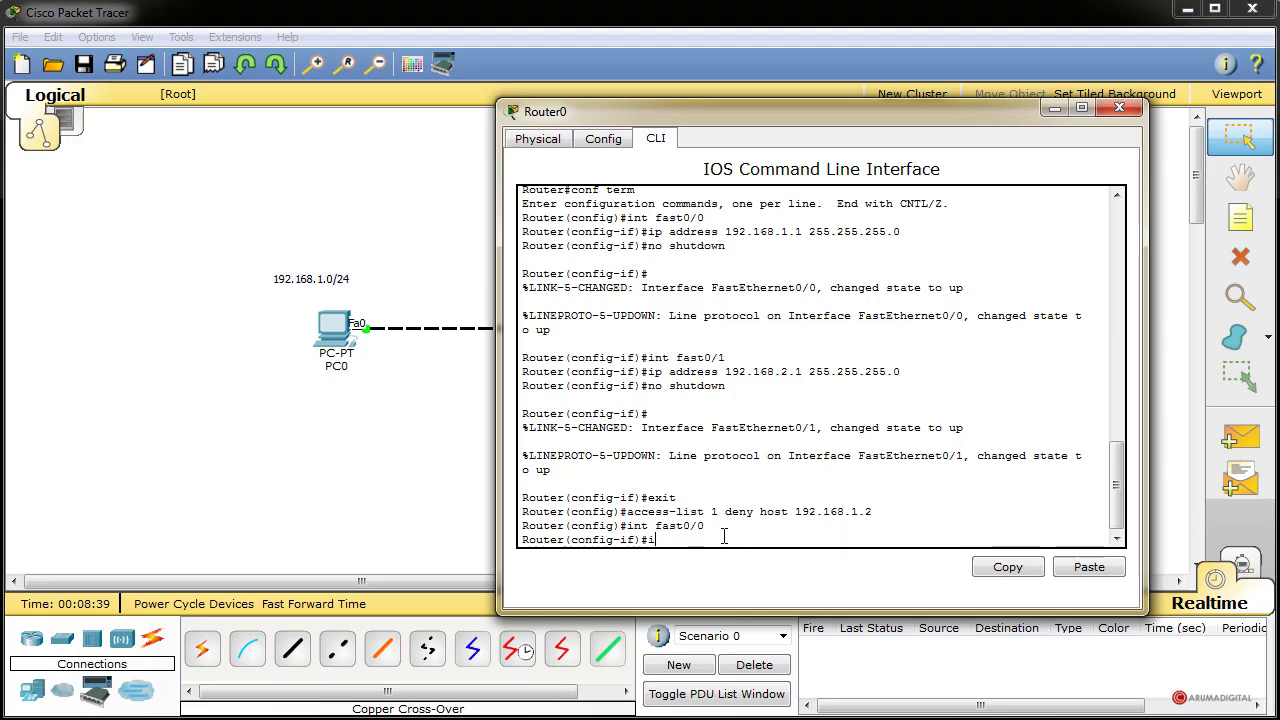
text(p access)
text(-gro)
text(ou)
text(p)
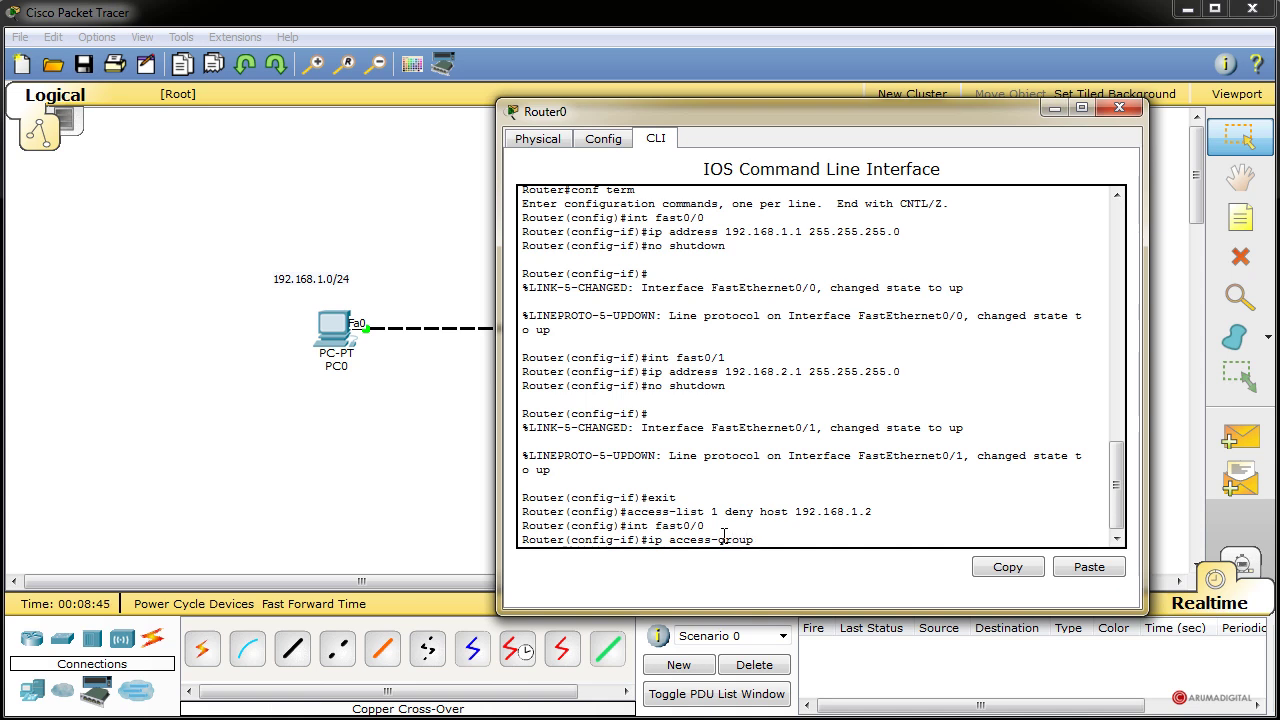
text( 1)
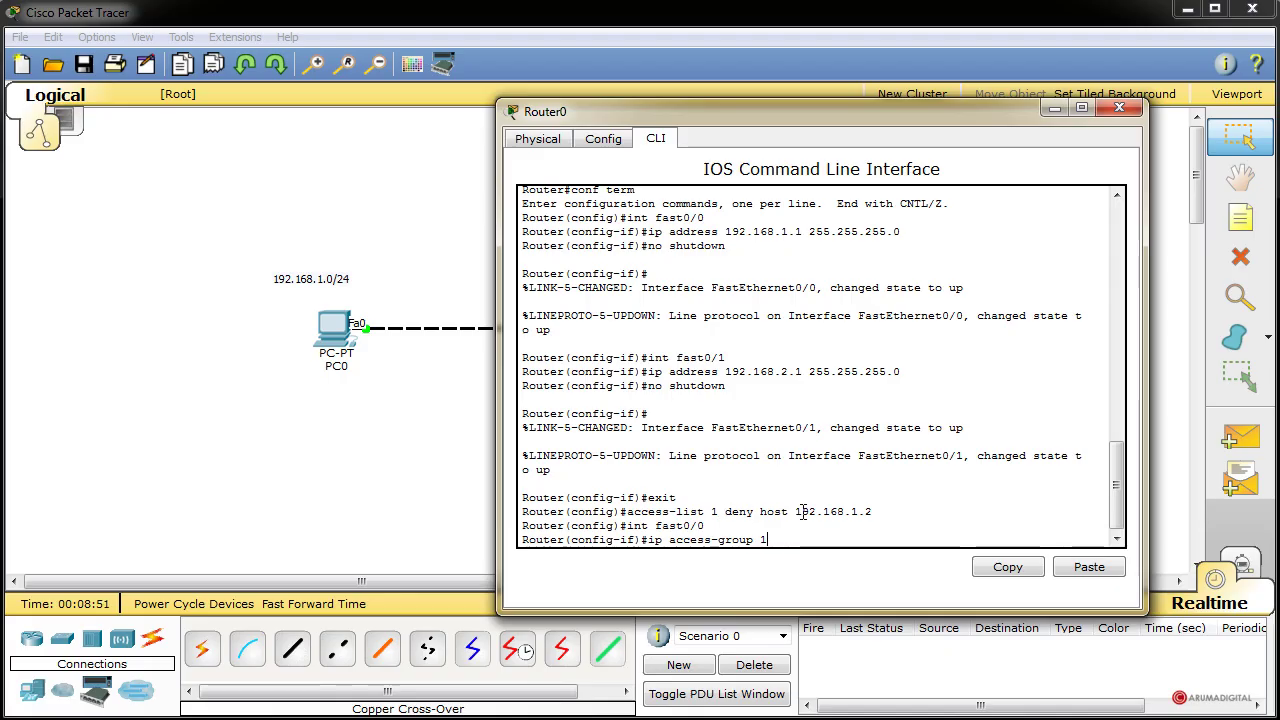
text(in)
drag(844, 112, 126, 108)
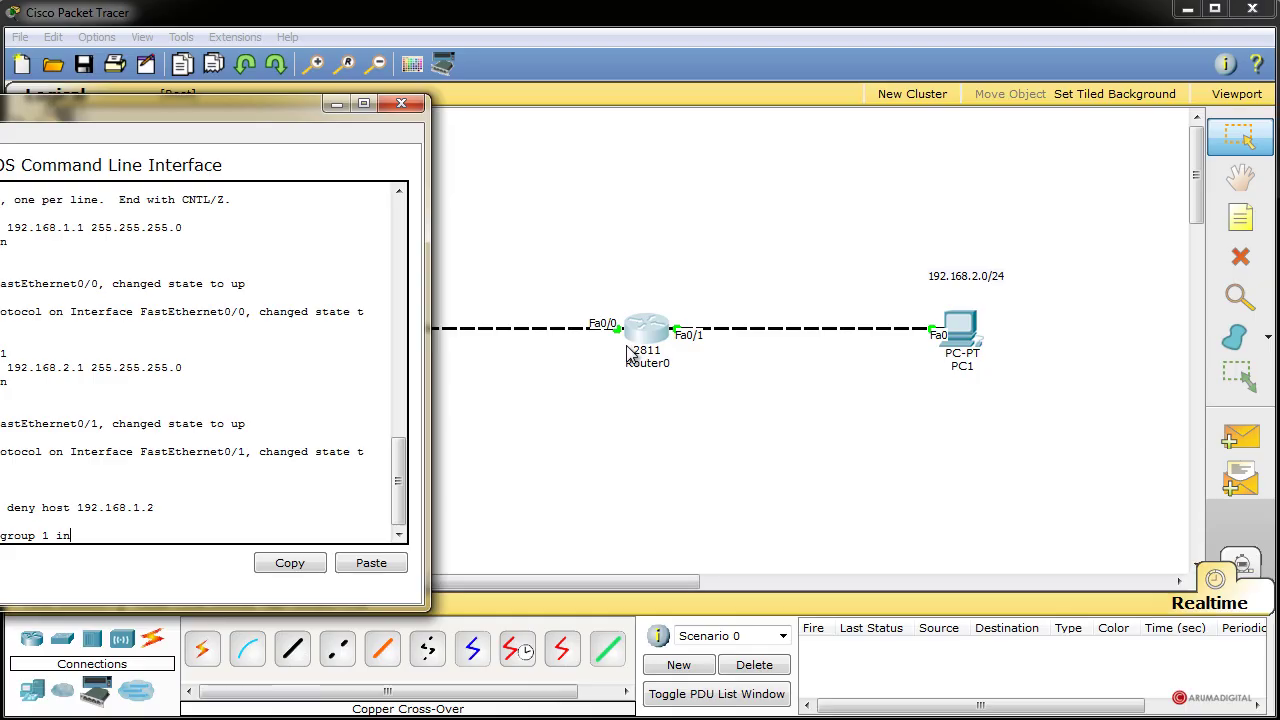
drag(352, 111, 641, 86)
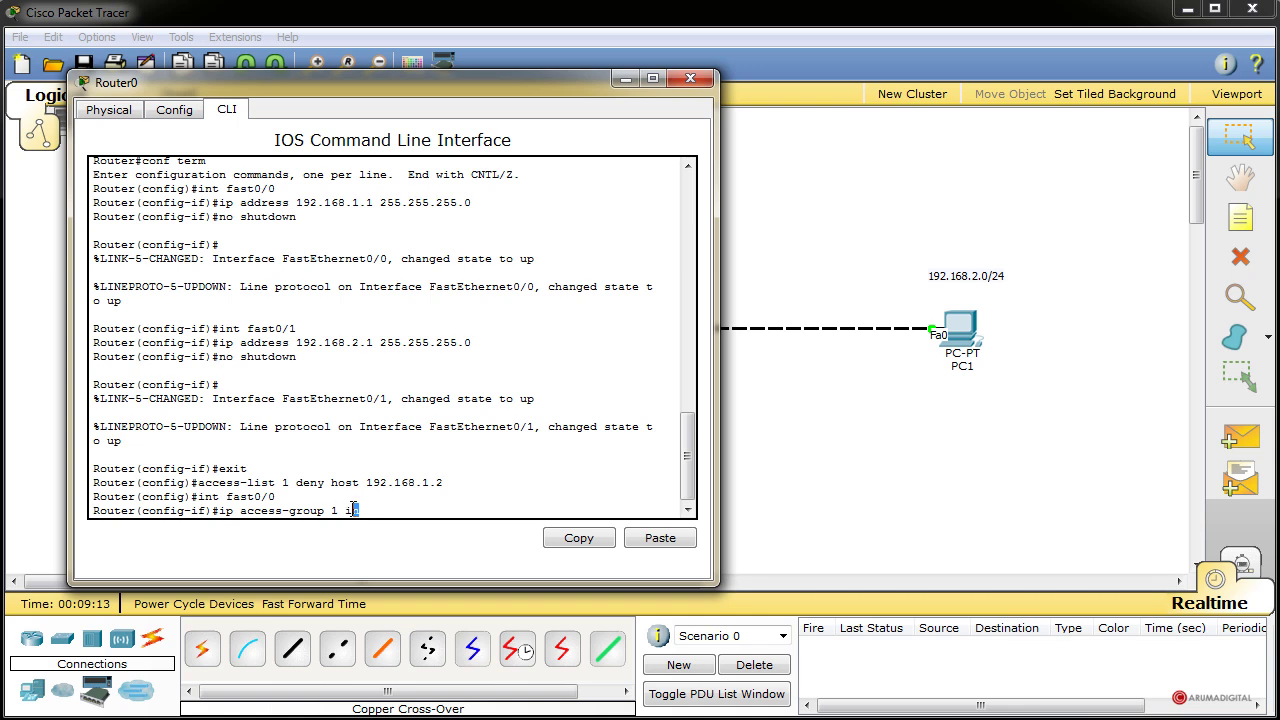
text(n)
key(Return)
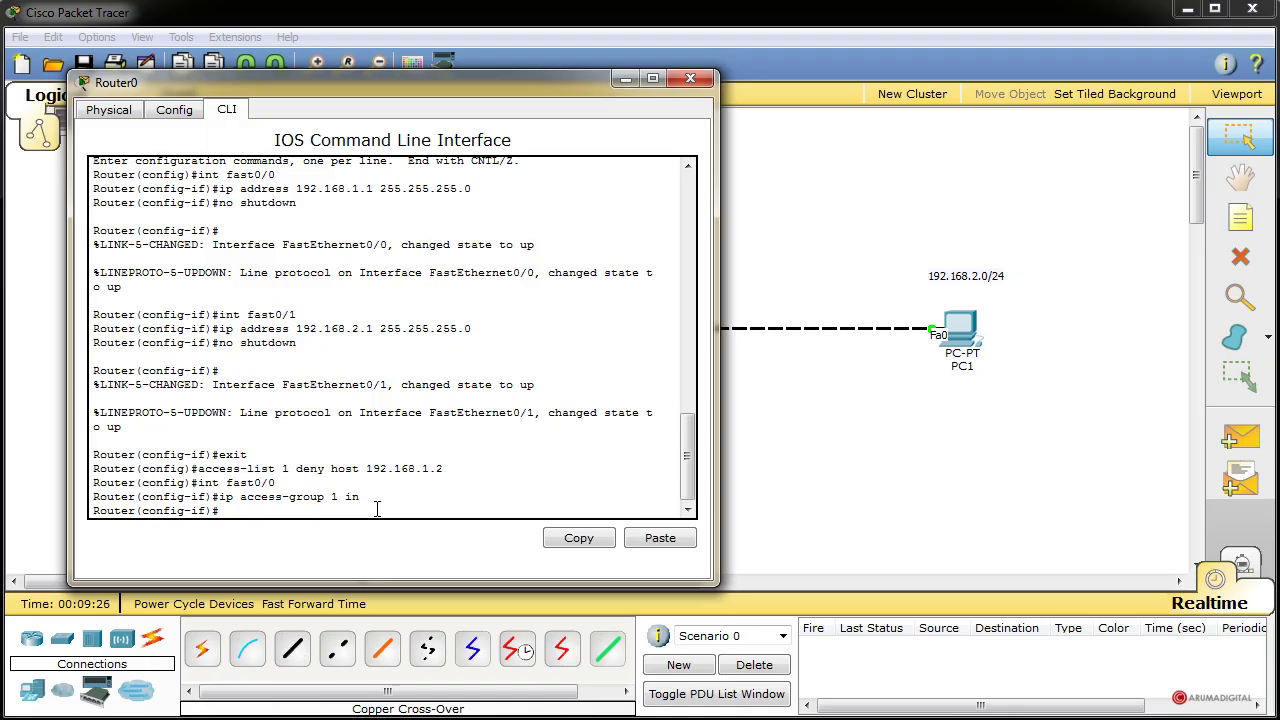
drag(372, 497, 222, 497)
drag(445, 468, 199, 470)
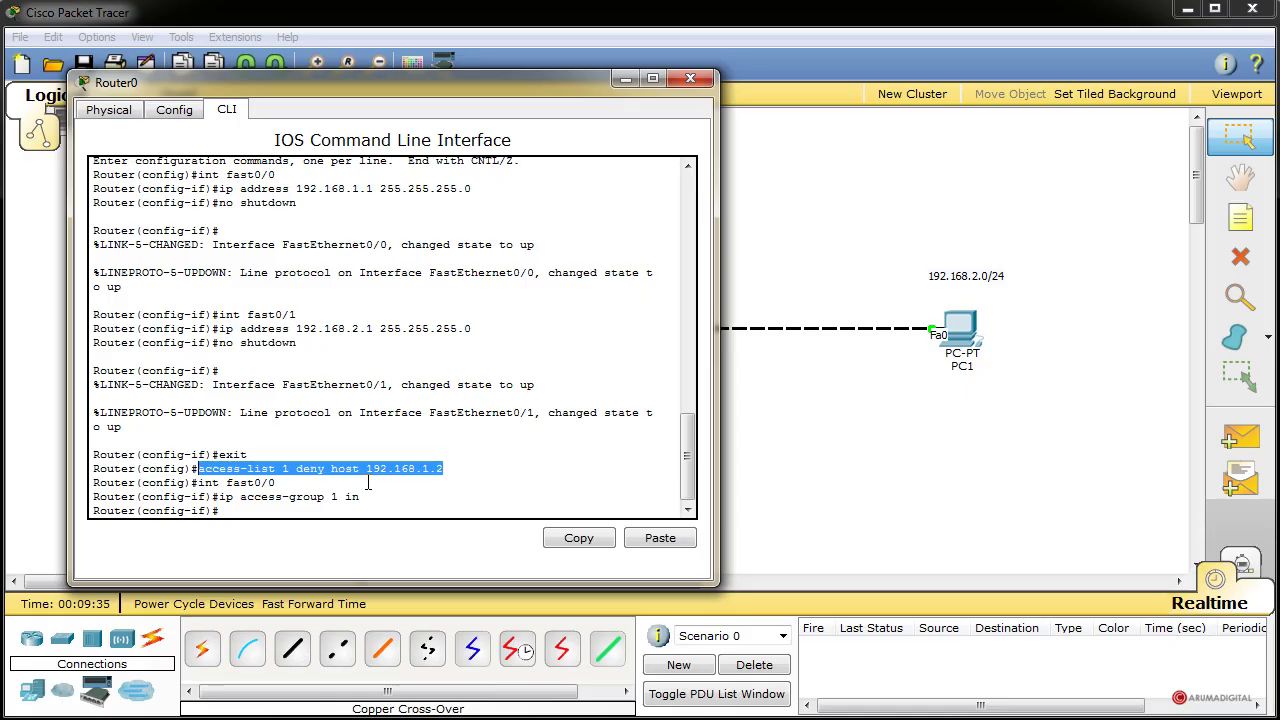
drag(359, 497, 219, 497)
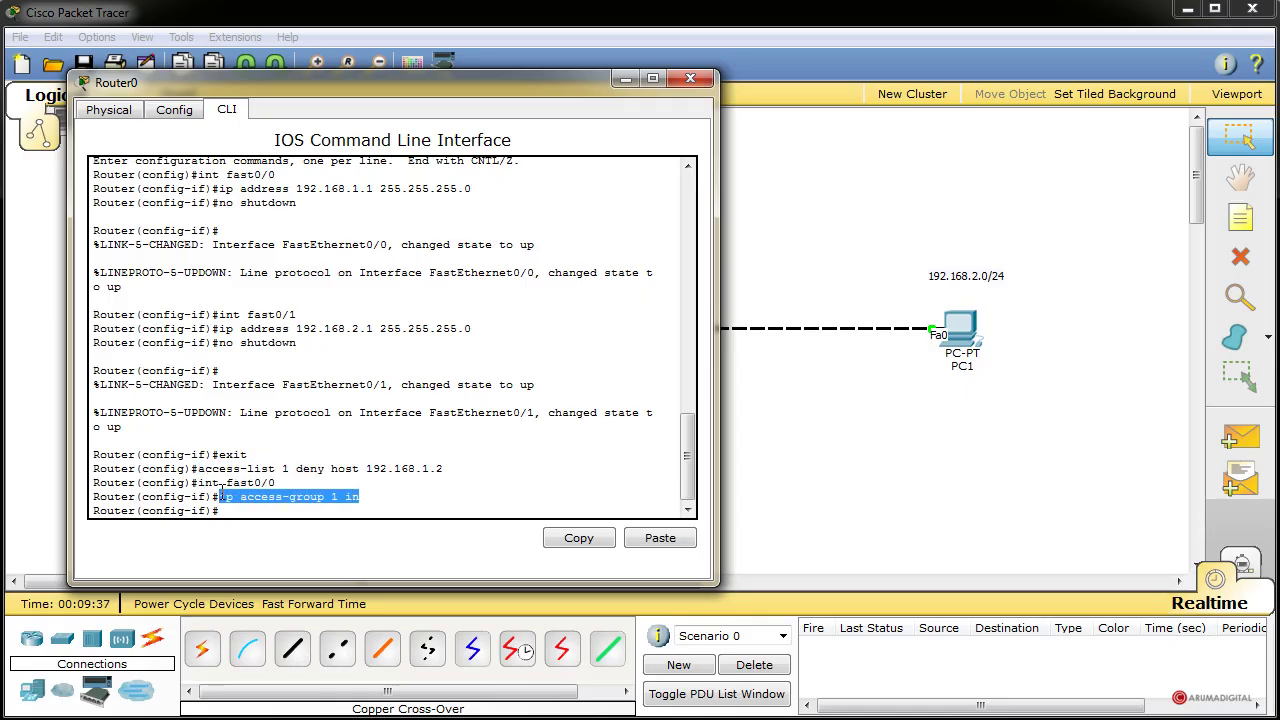
drag(402, 77, 758, 76)
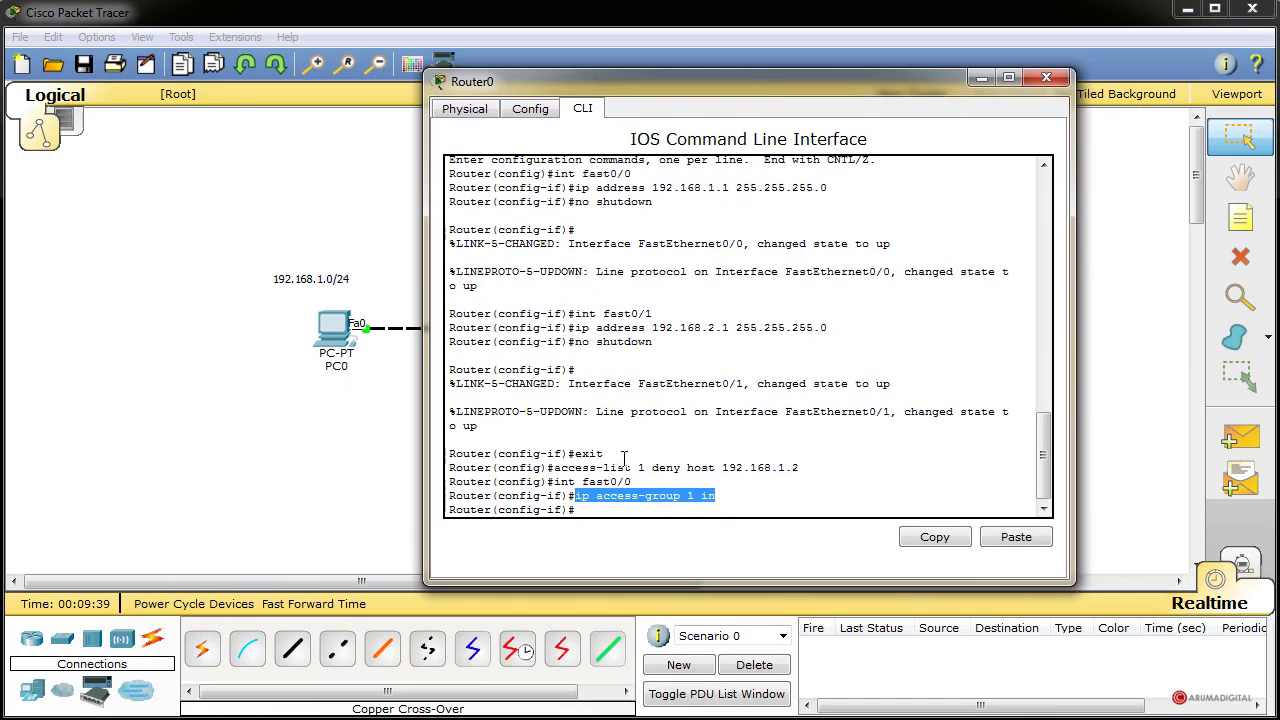
- Close Router0's window and test the access list by pinging 192.168.2.2 from PC0's command prompt, closing PC0's window when done
click(638, 507)
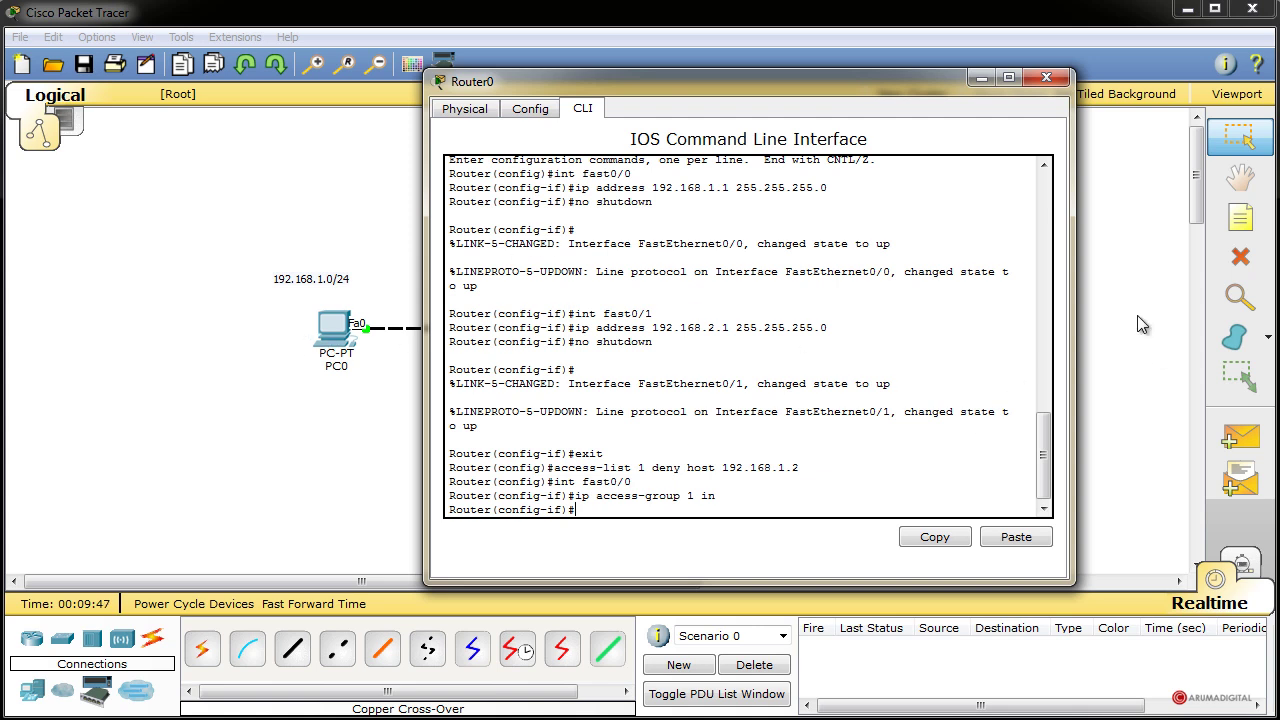
click(1049, 76)
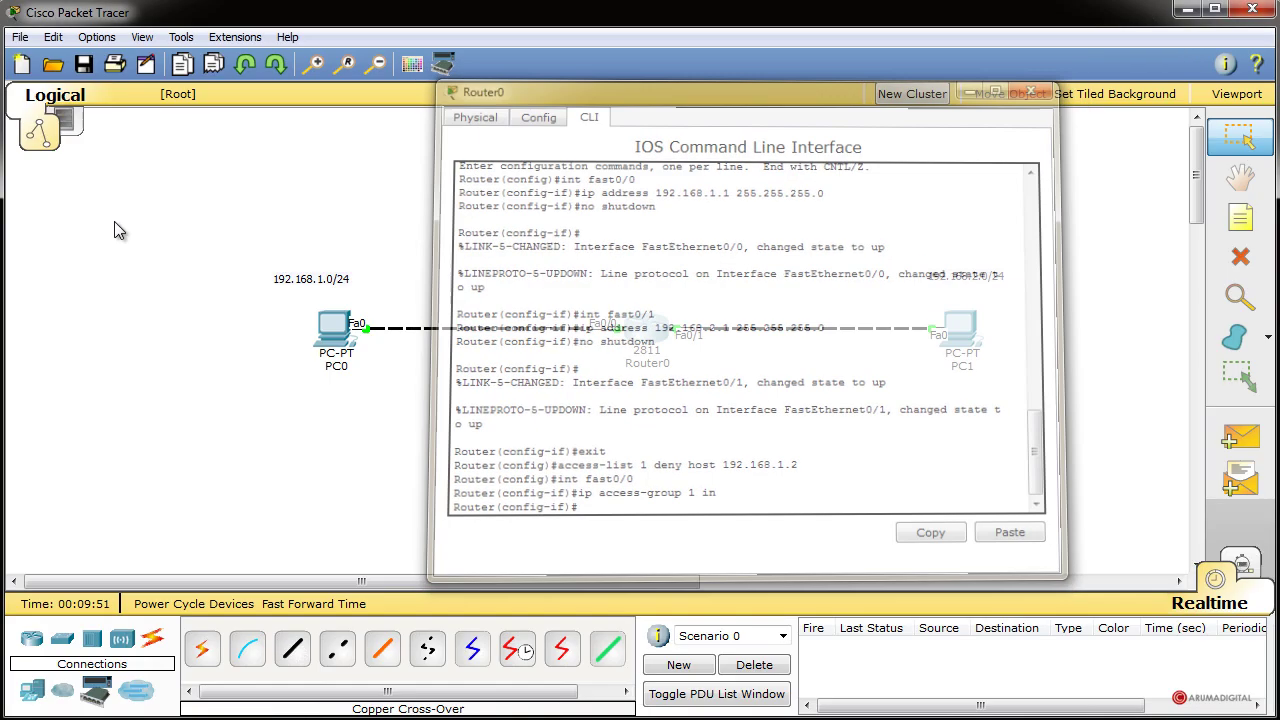
click(337, 343)
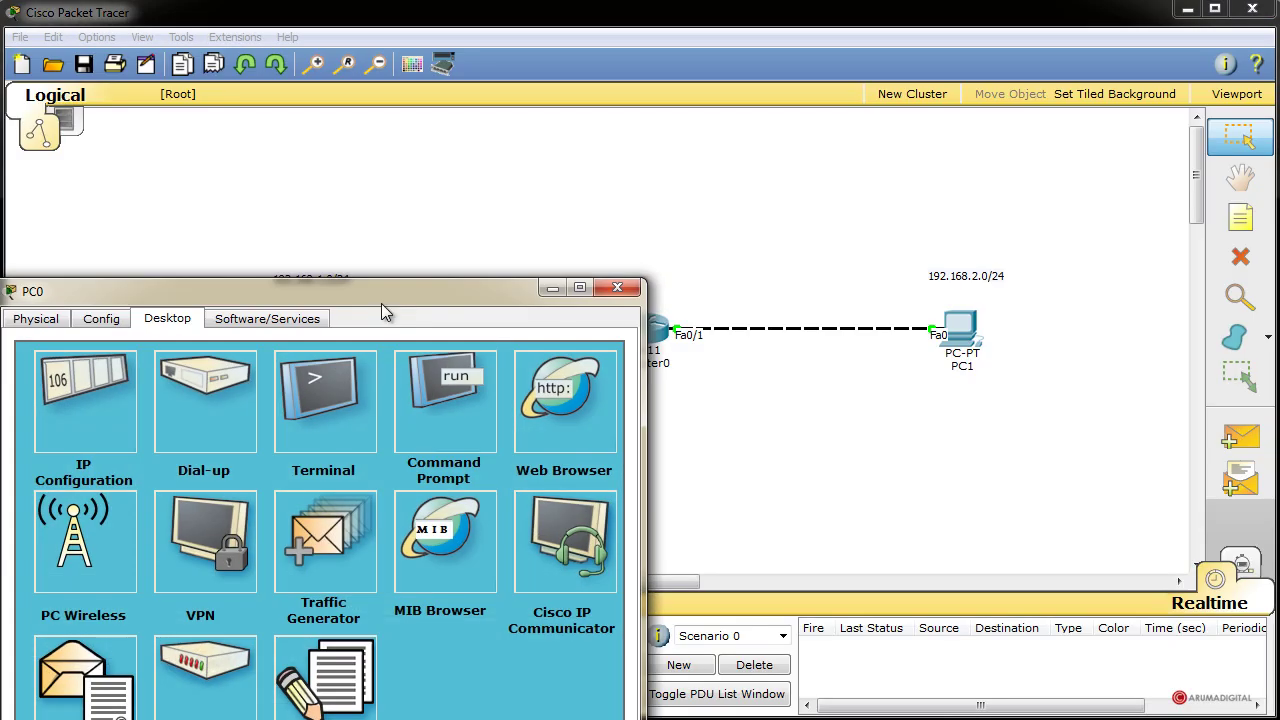
drag(381, 303, 876, 101)
click(872, 216)
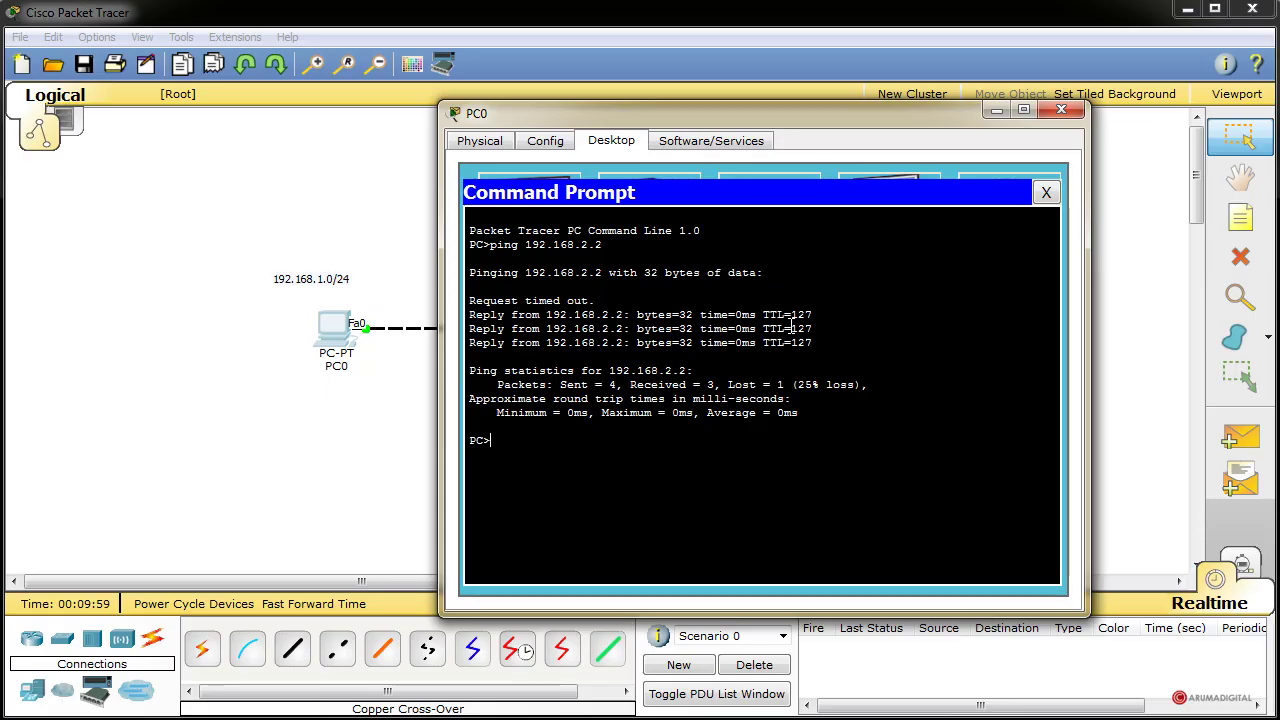
text(ping 192.168.2.2)
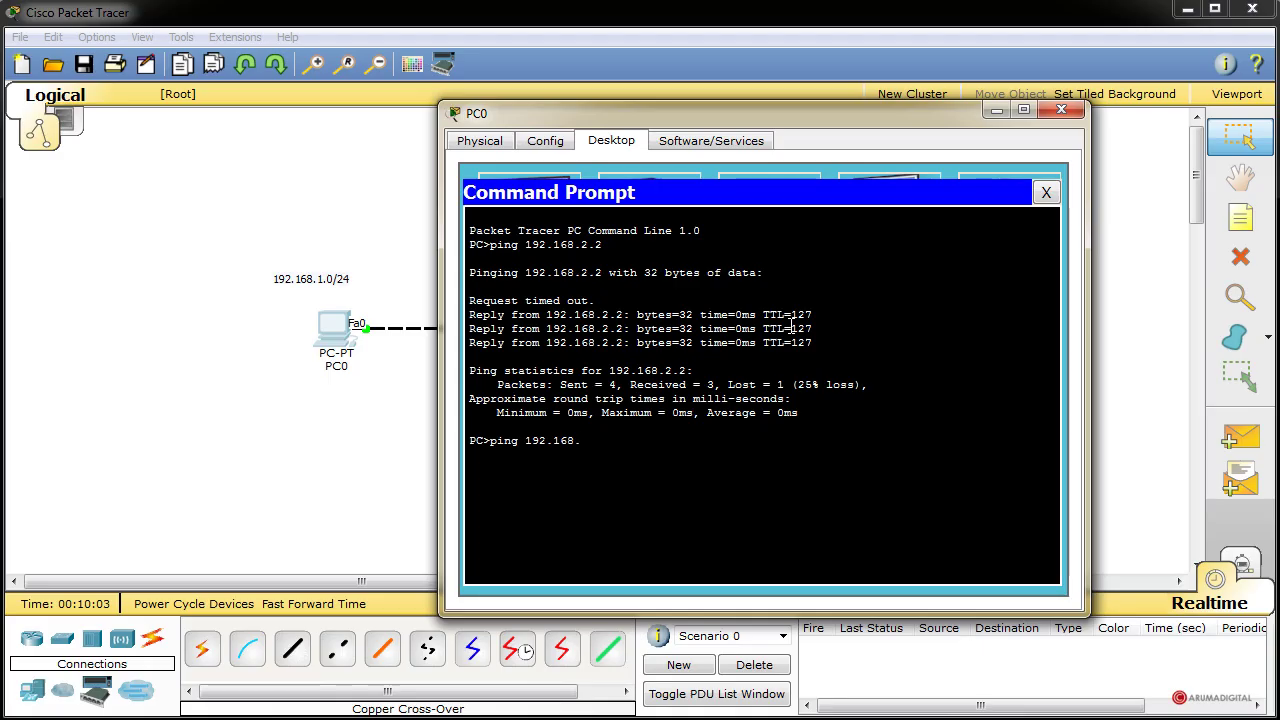
key(Return)
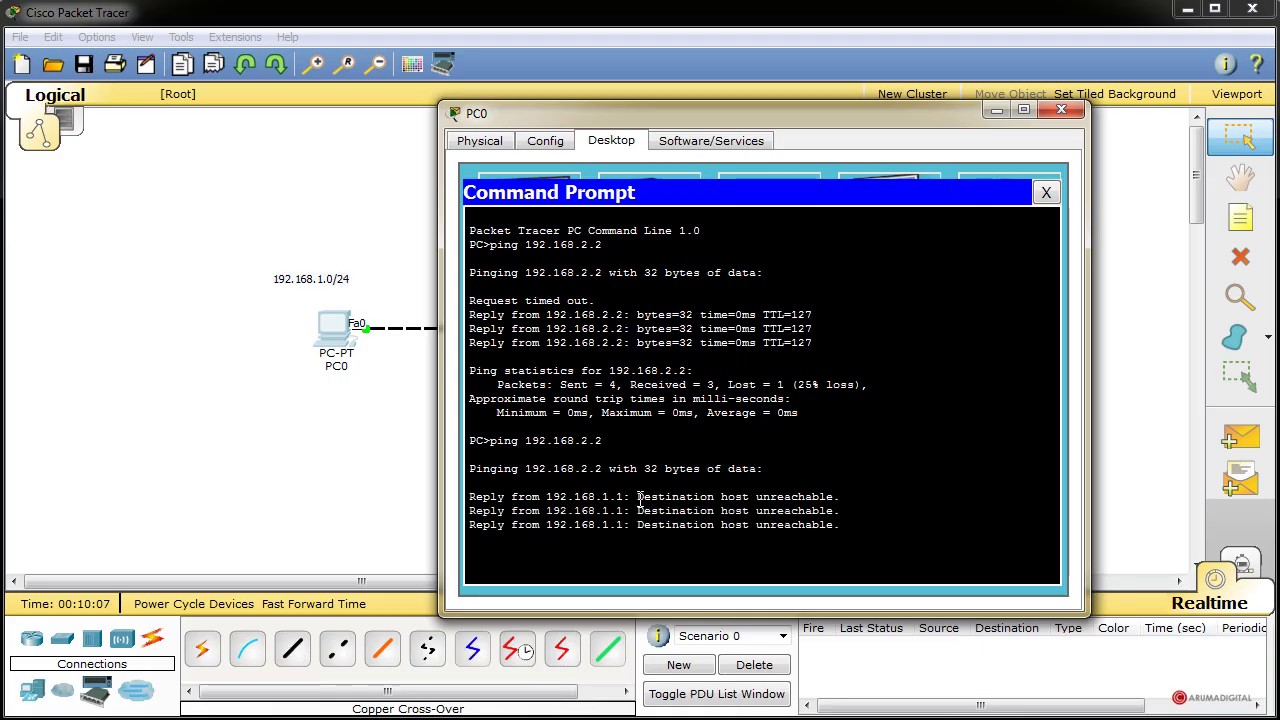
drag(840, 466, 636, 466)
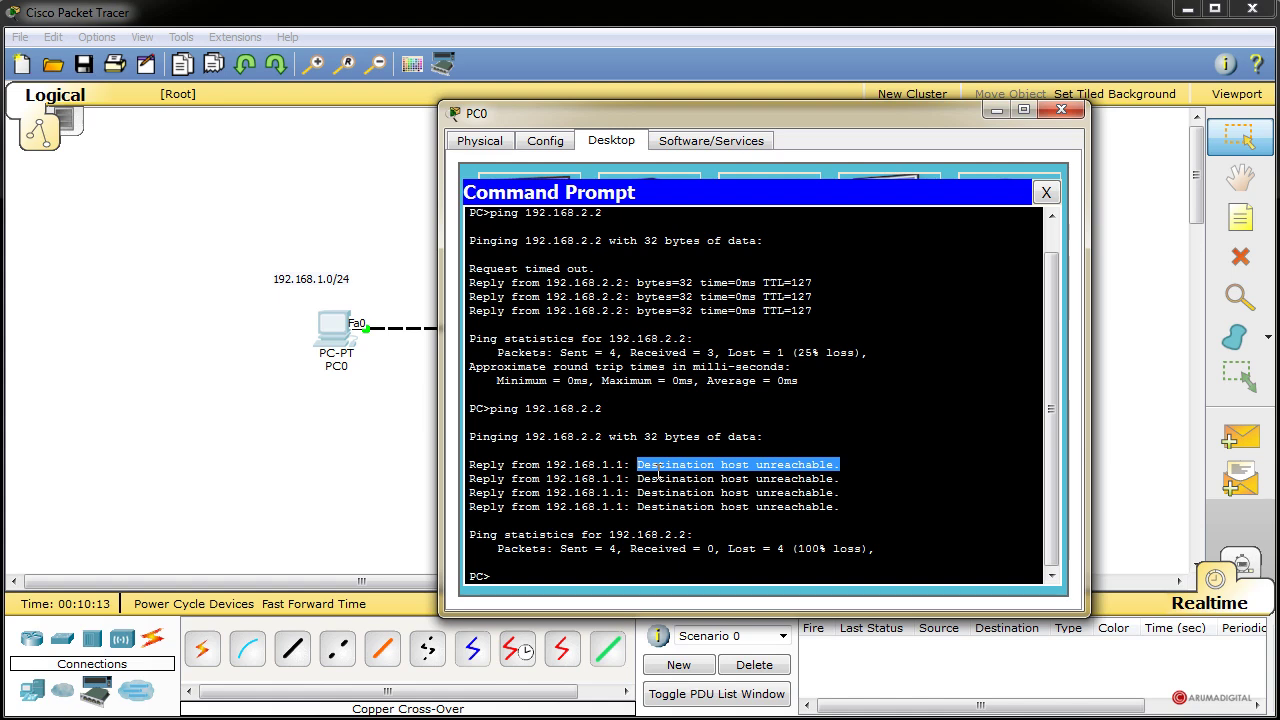
click(1062, 109)
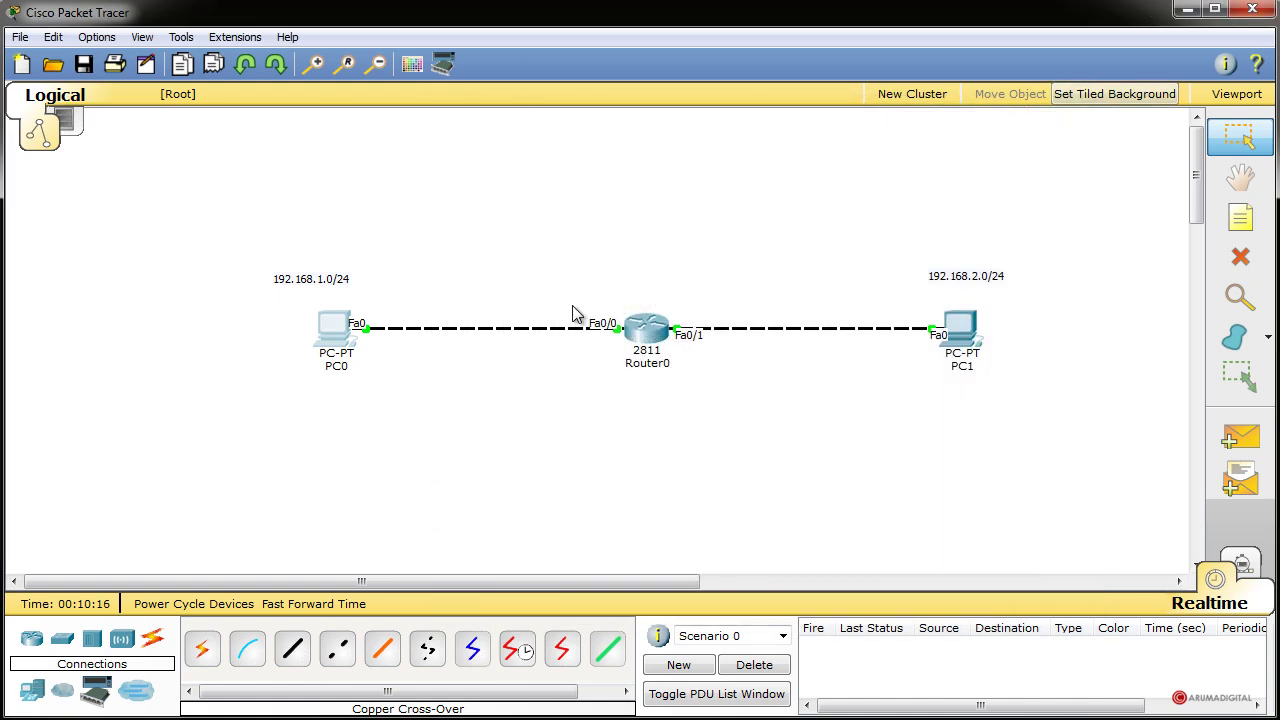
- Reopen Router0's command line and leave interface configuration for privileged mode with end
click(652, 332)
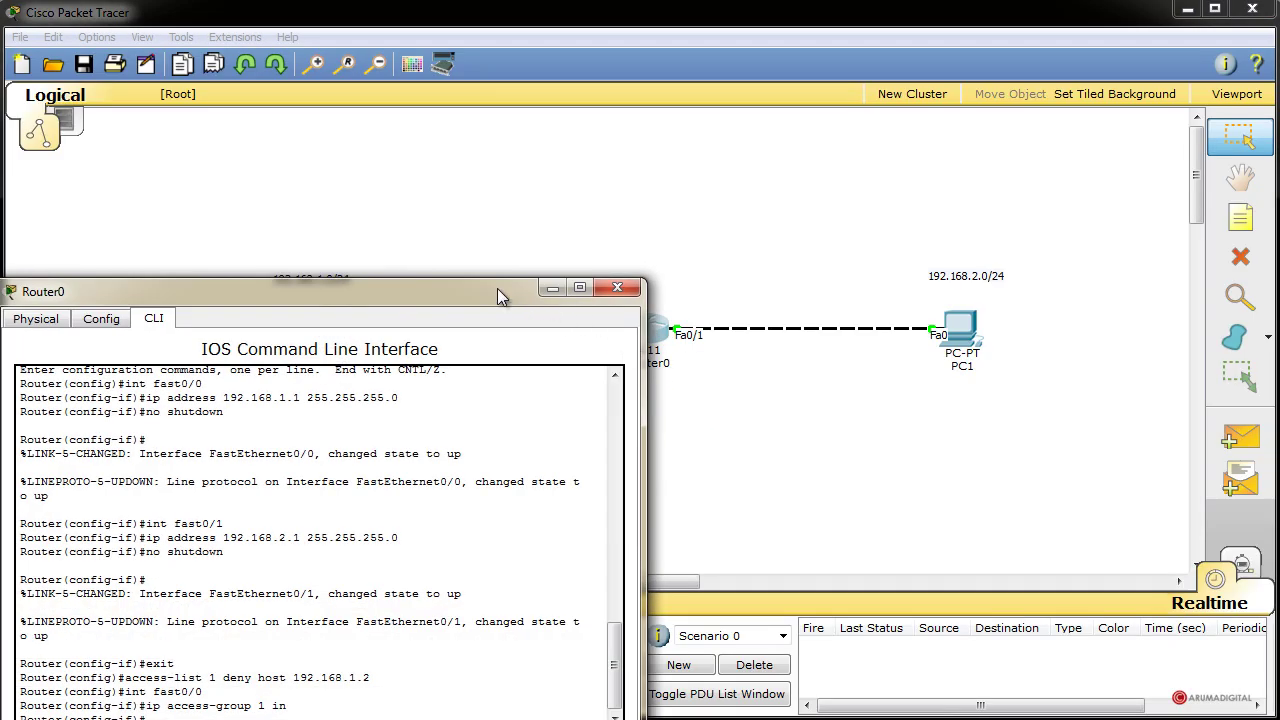
drag(497, 288, 888, 116)
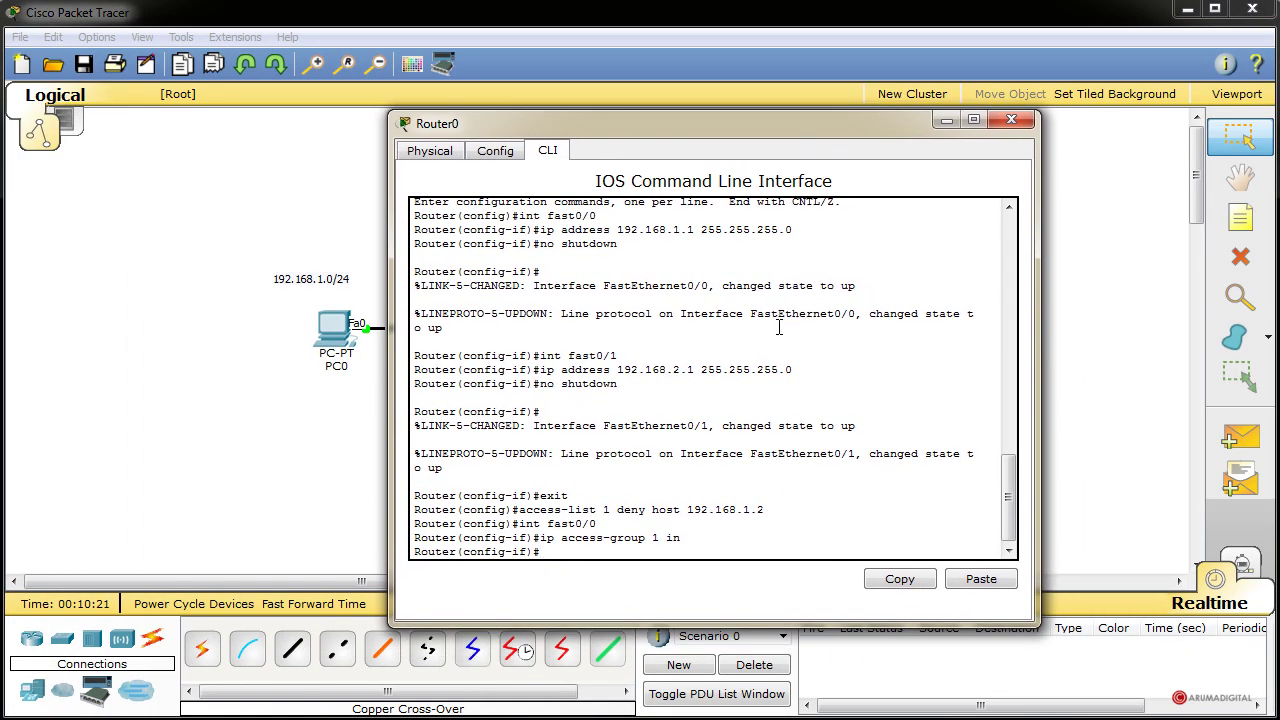
text(end)
key(Return)
key(Return)
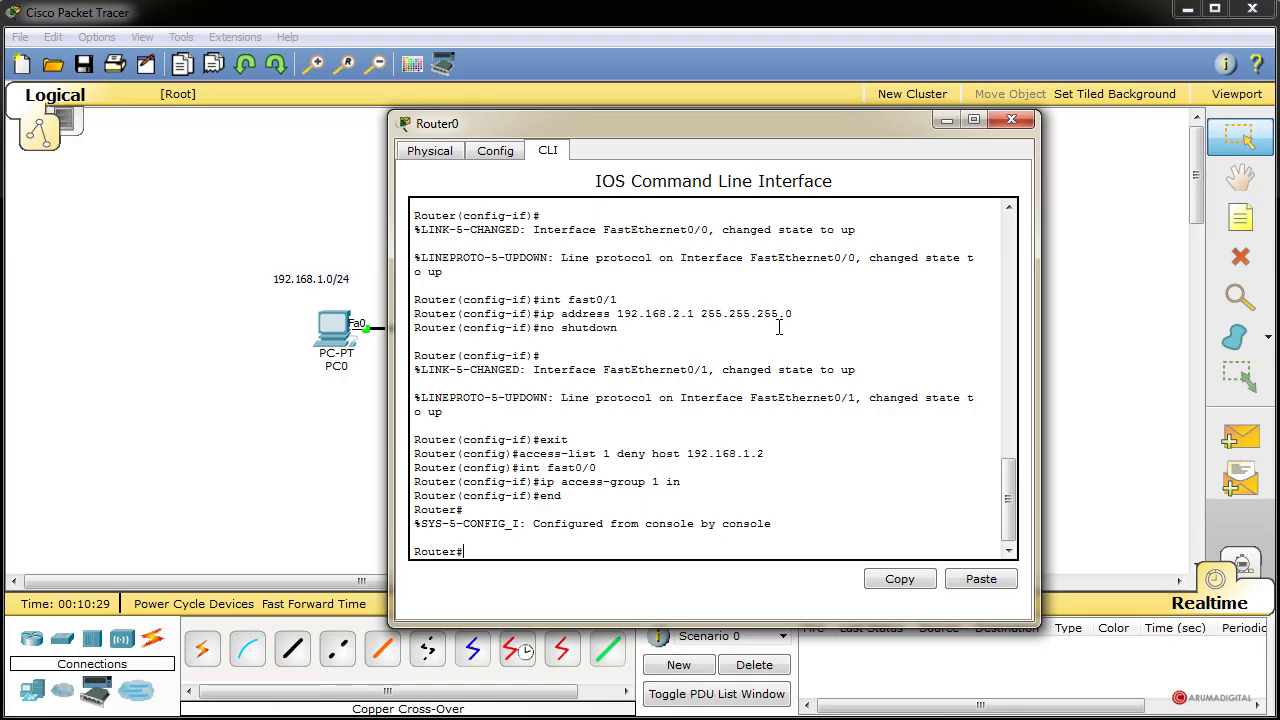
- Display Router0's access lists with show access-list and examine the entry of standard access list 1
text(show access-list)
key(Return)
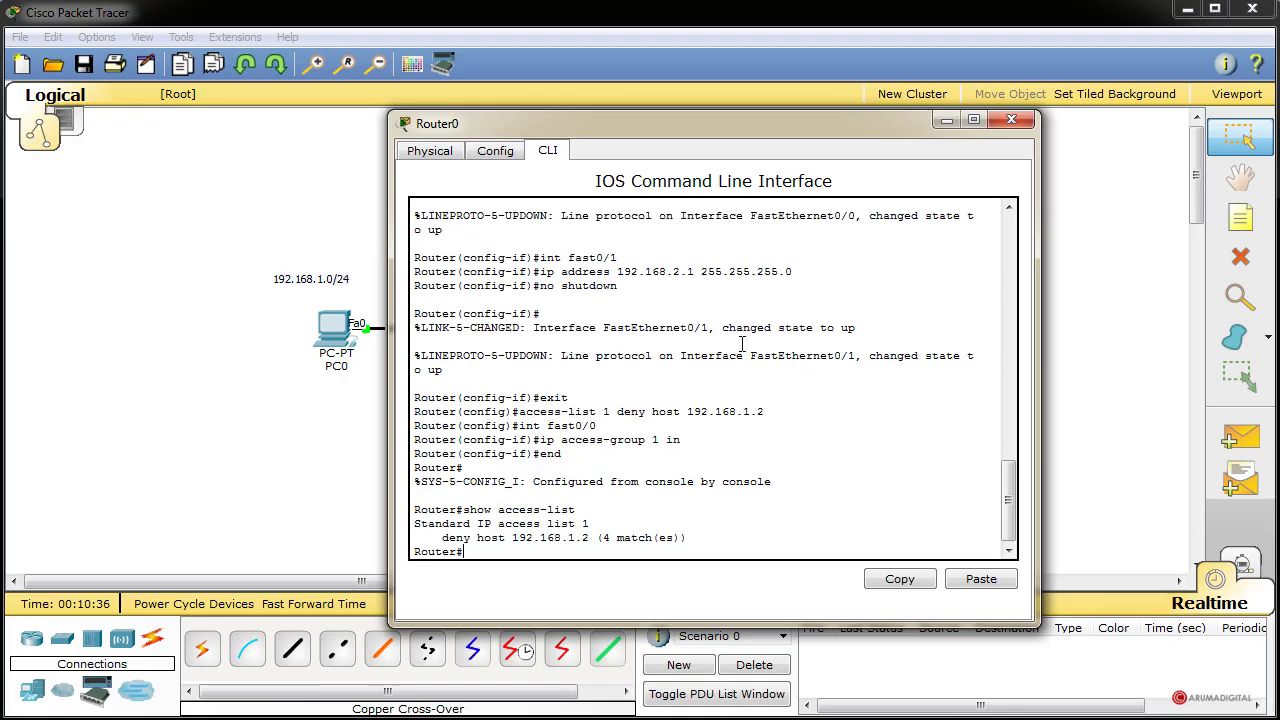
drag(688, 538, 407, 523)
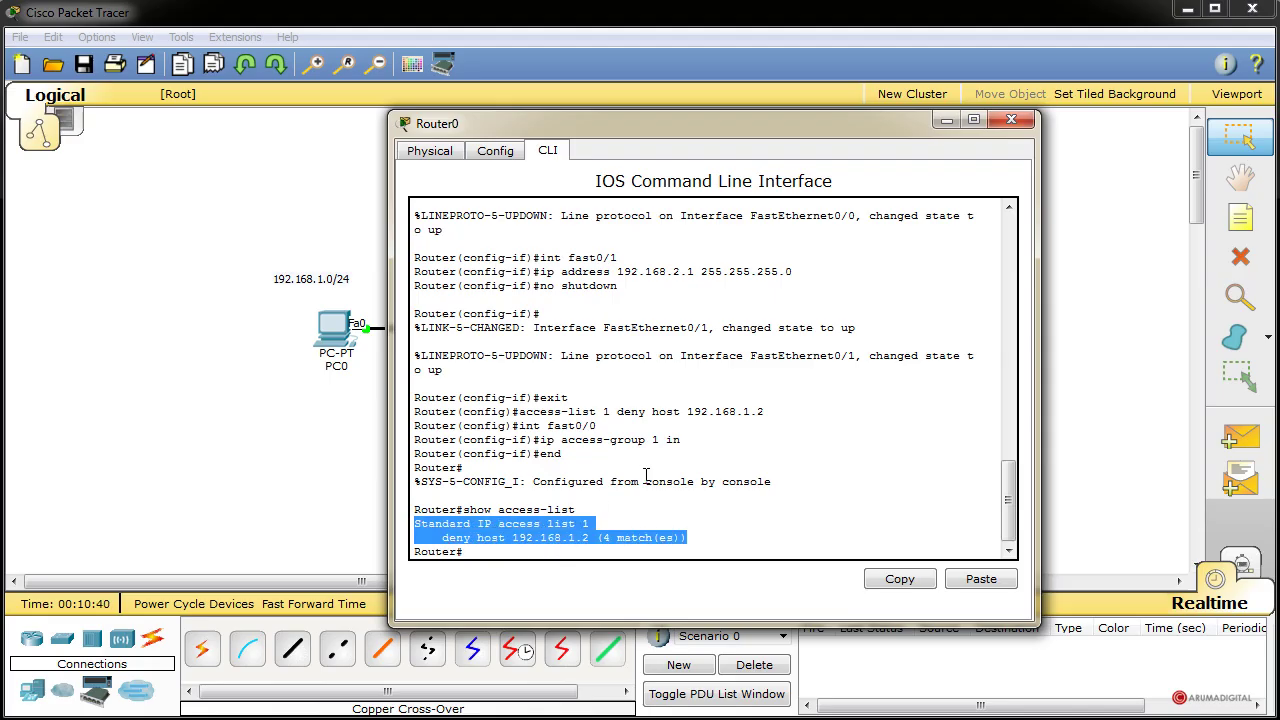
click(694, 540)
drag(694, 540, 458, 538)
click(488, 543)
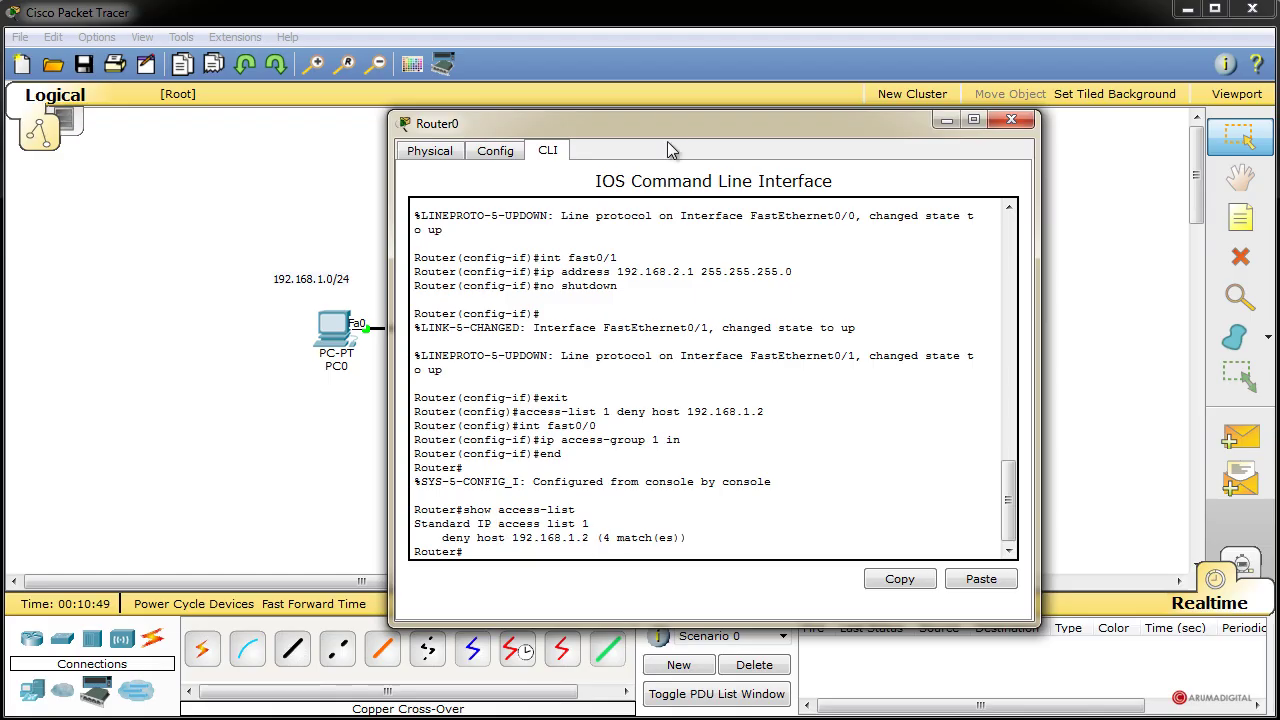
- Remove access list 1 from interface fast0/0 with no ip access-group 1 in, and close Router0's window
drag(670, 123, 693, 95)
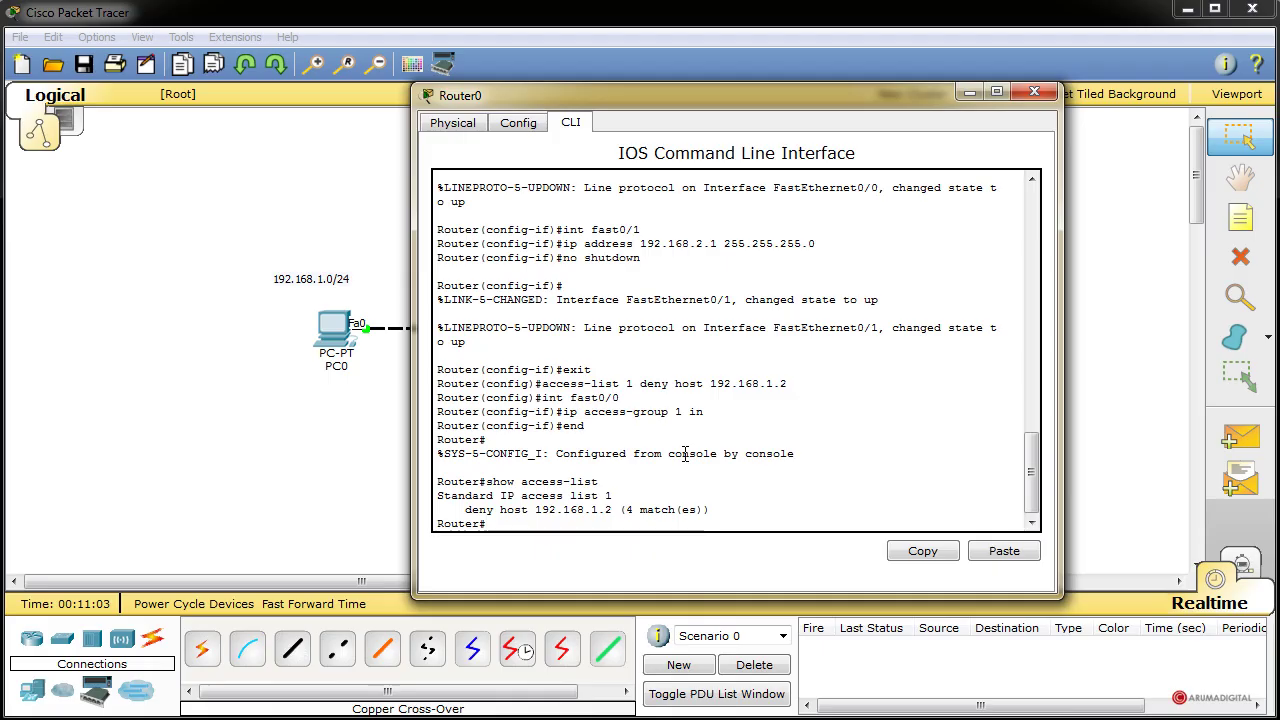
text(conf term)
key(Return)
text(int )
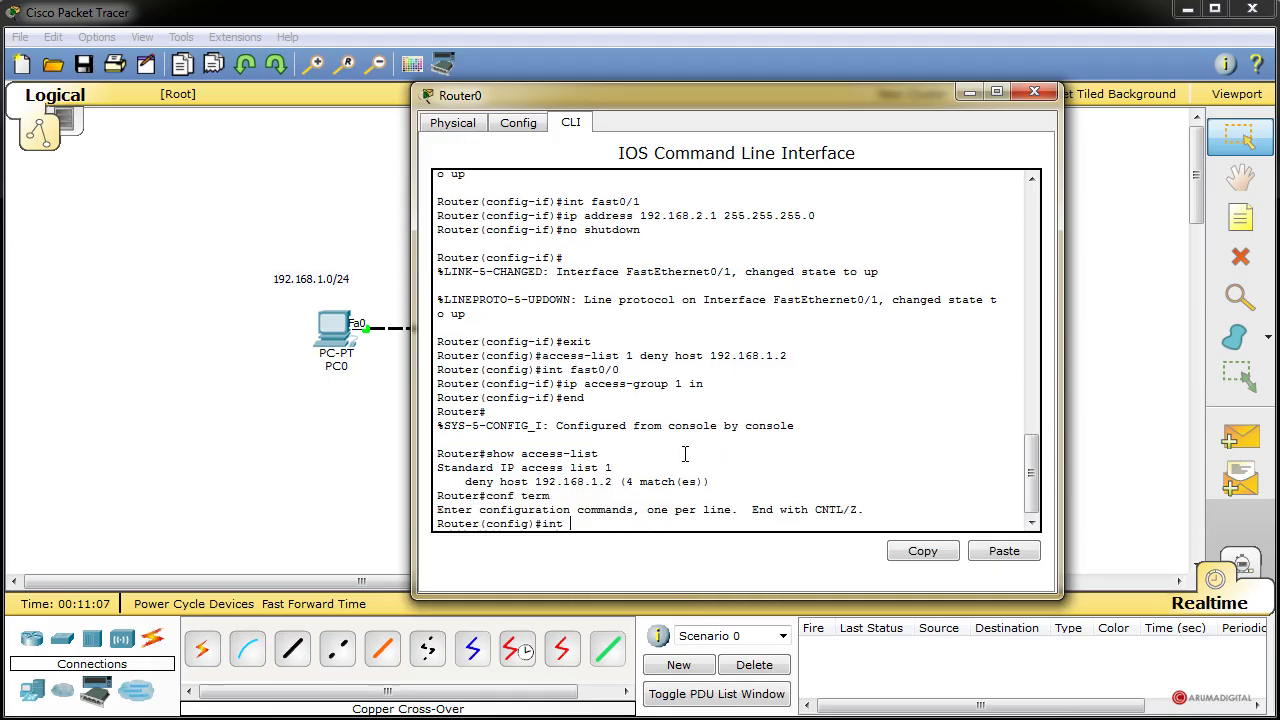
text(fast0/0)
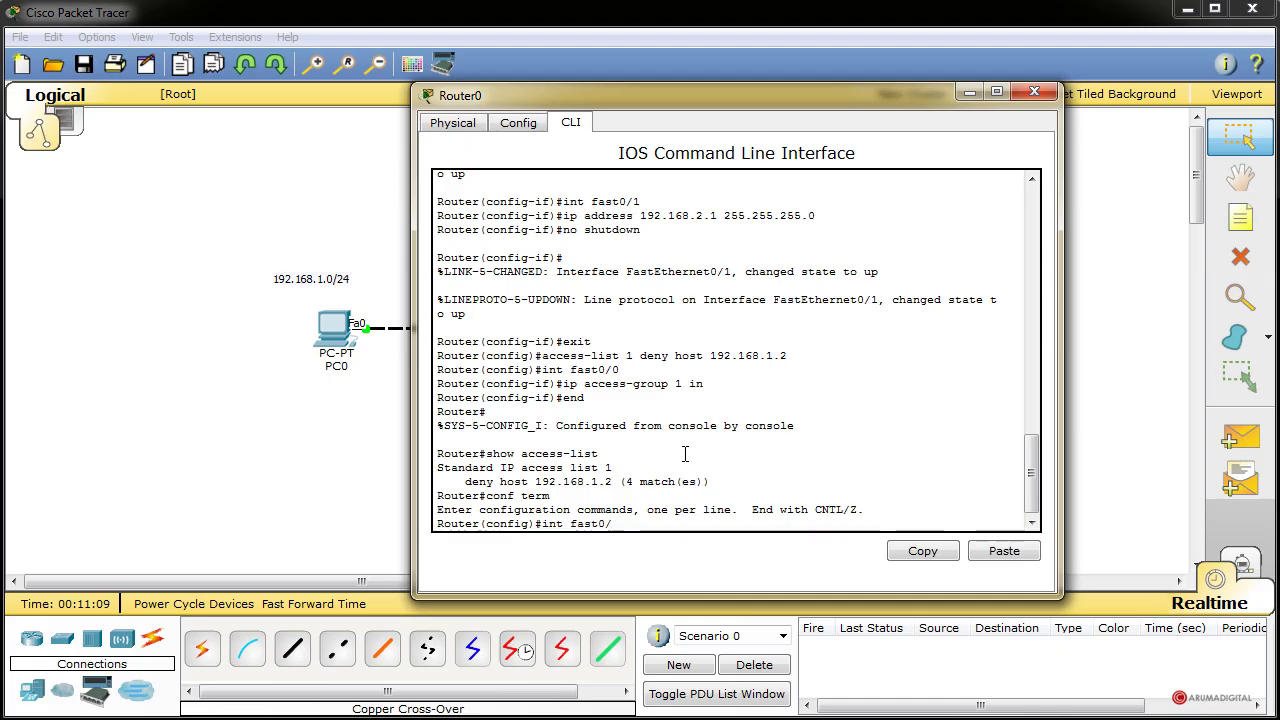
key(Return)
text(no ip)
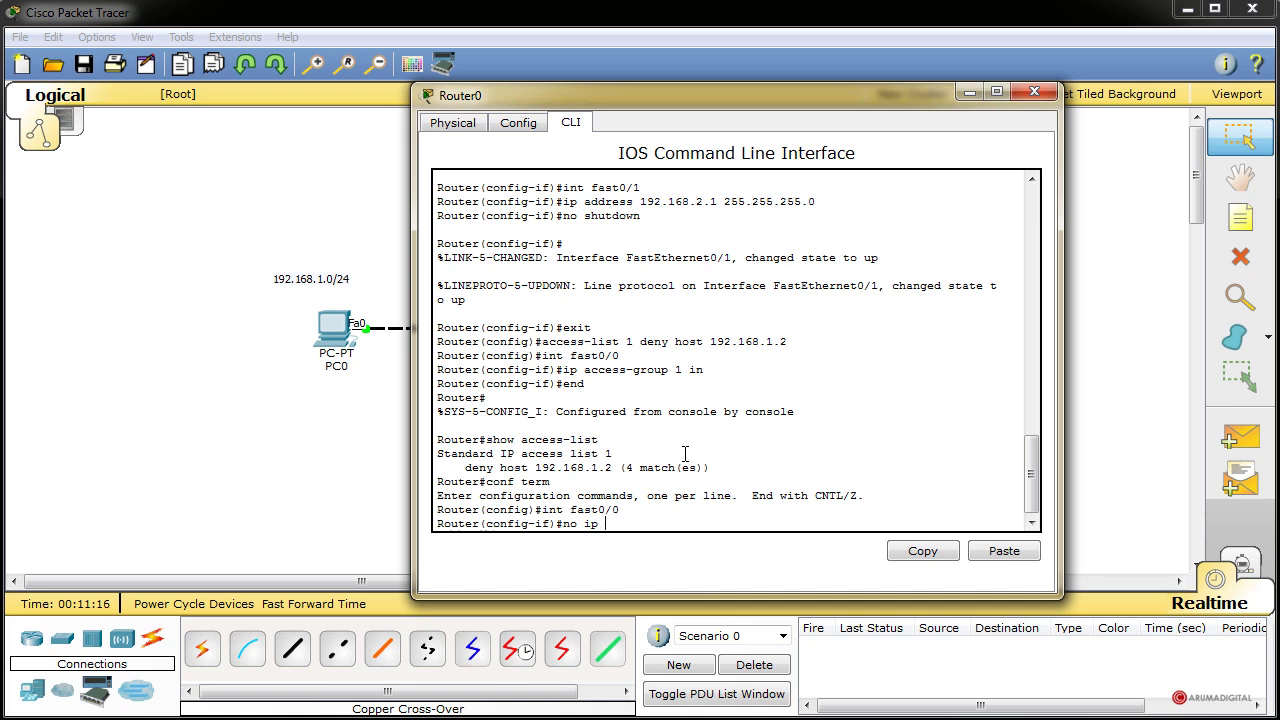
text(access-groupo)
key(BackSpace)
text(1 in)
key(Return)
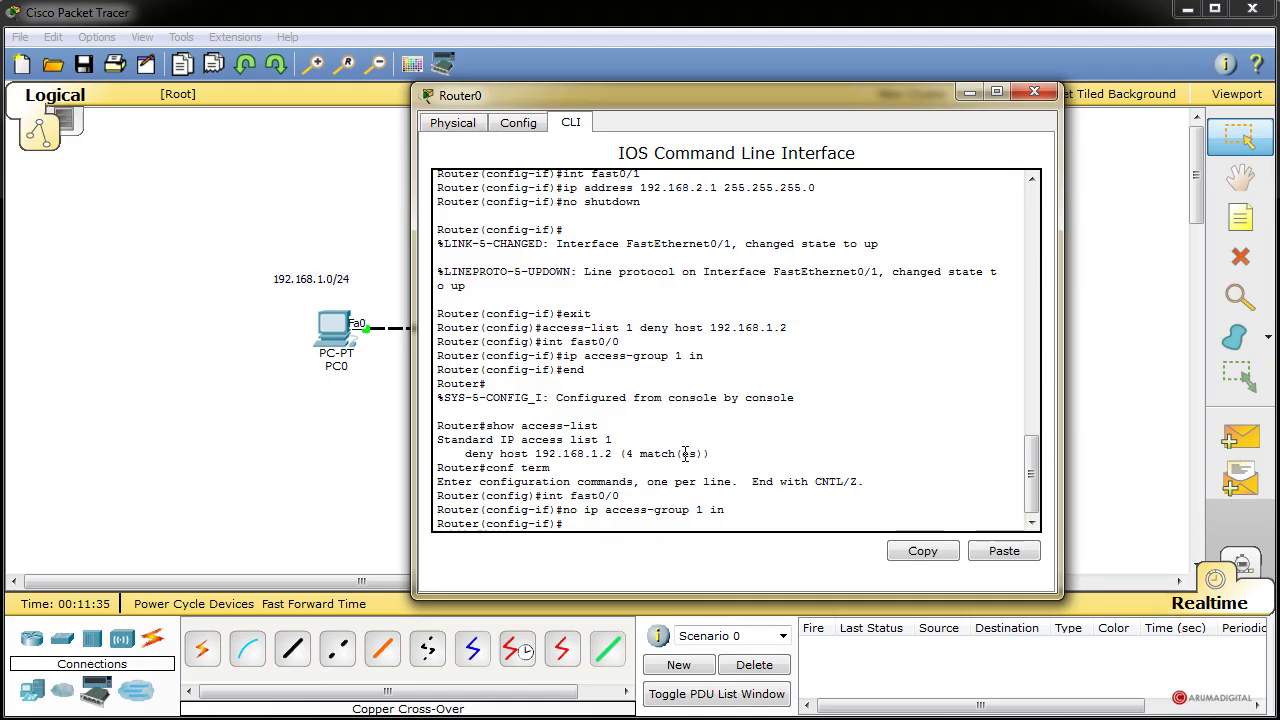
click(1034, 92)
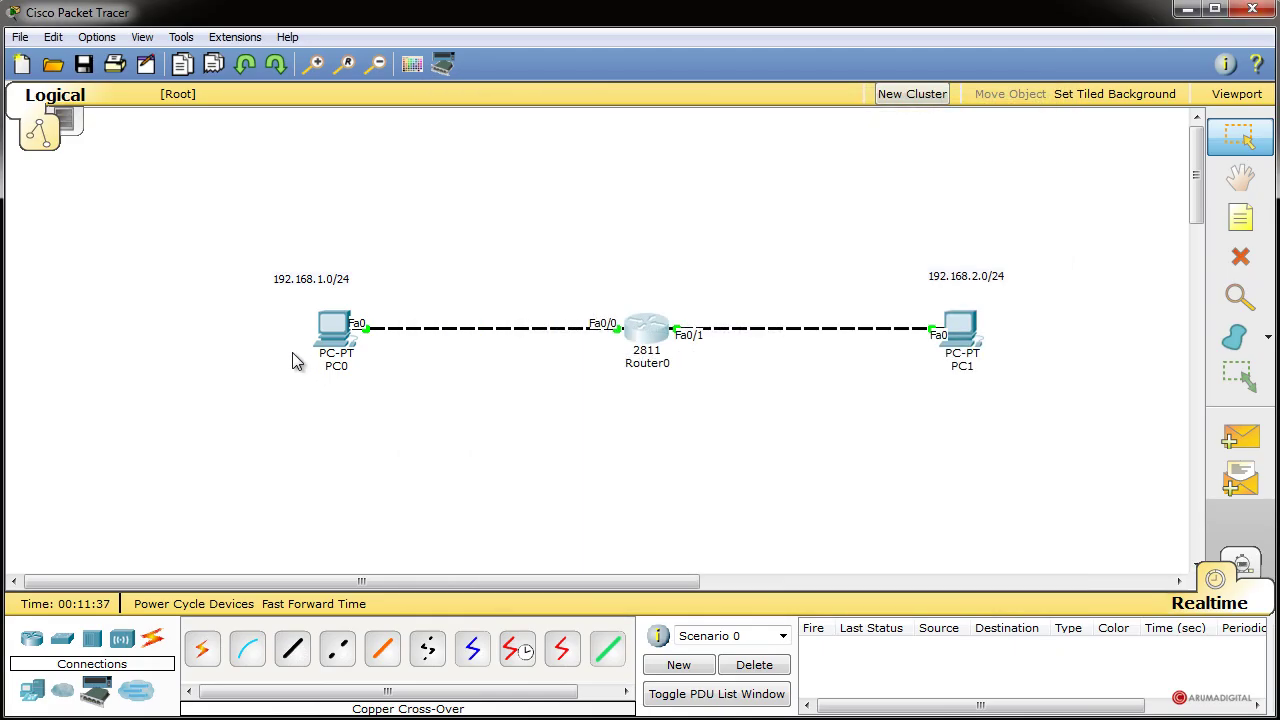
- Retest connectivity with the access list unapplied by pinging 192.168.2.2 from PC0's command prompt, and close PC0's window
click(333, 335)
drag(403, 266, 694, 152)
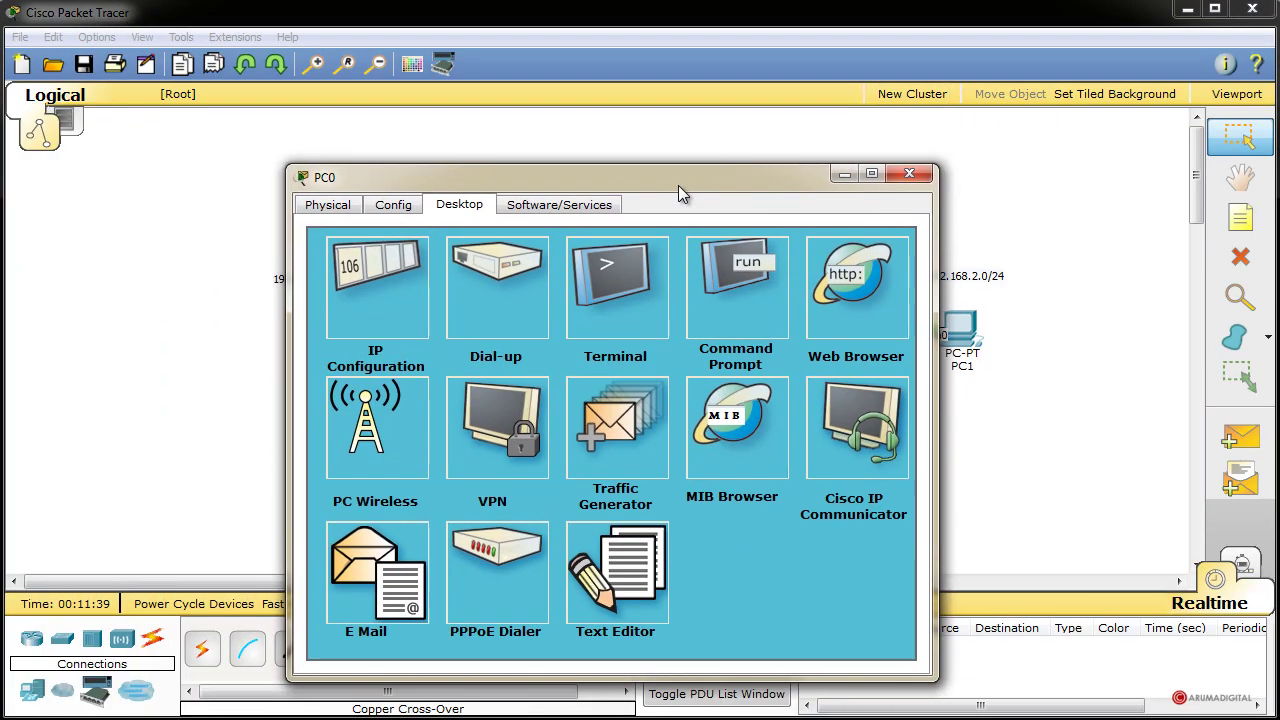
click(740, 320)
text(ping 192.168.2.2)
key(Return)
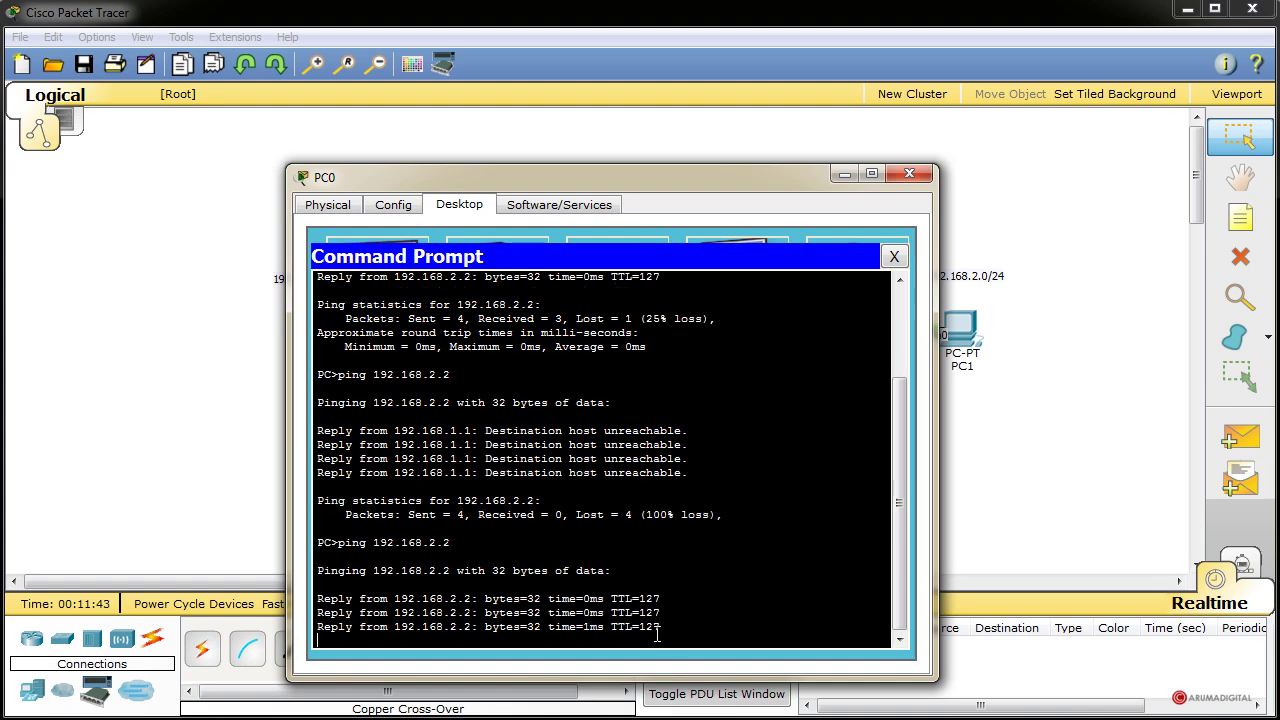
click(902, 176)
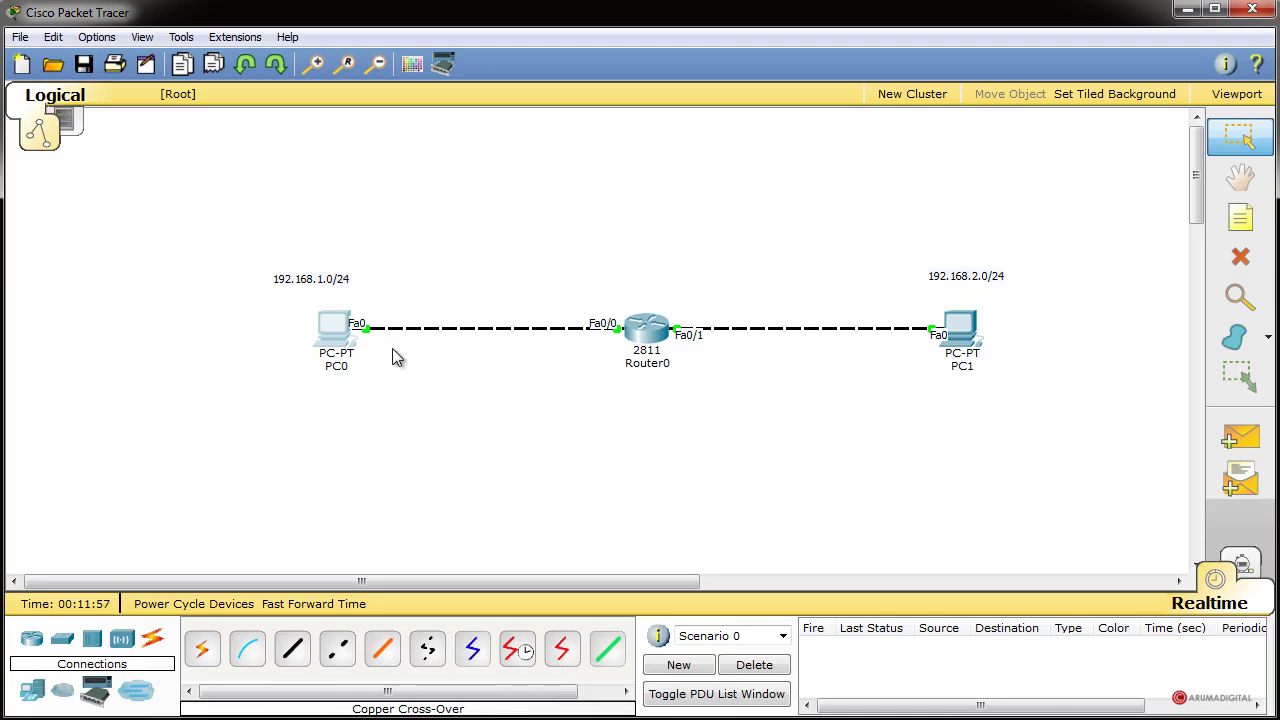
- Move PC1 higher in the topology, diagonally above Router0, and place the 192.168.2.0/24 label directly beneath it
mouse_move(324, 340)
drag(944, 324, 944, 205)
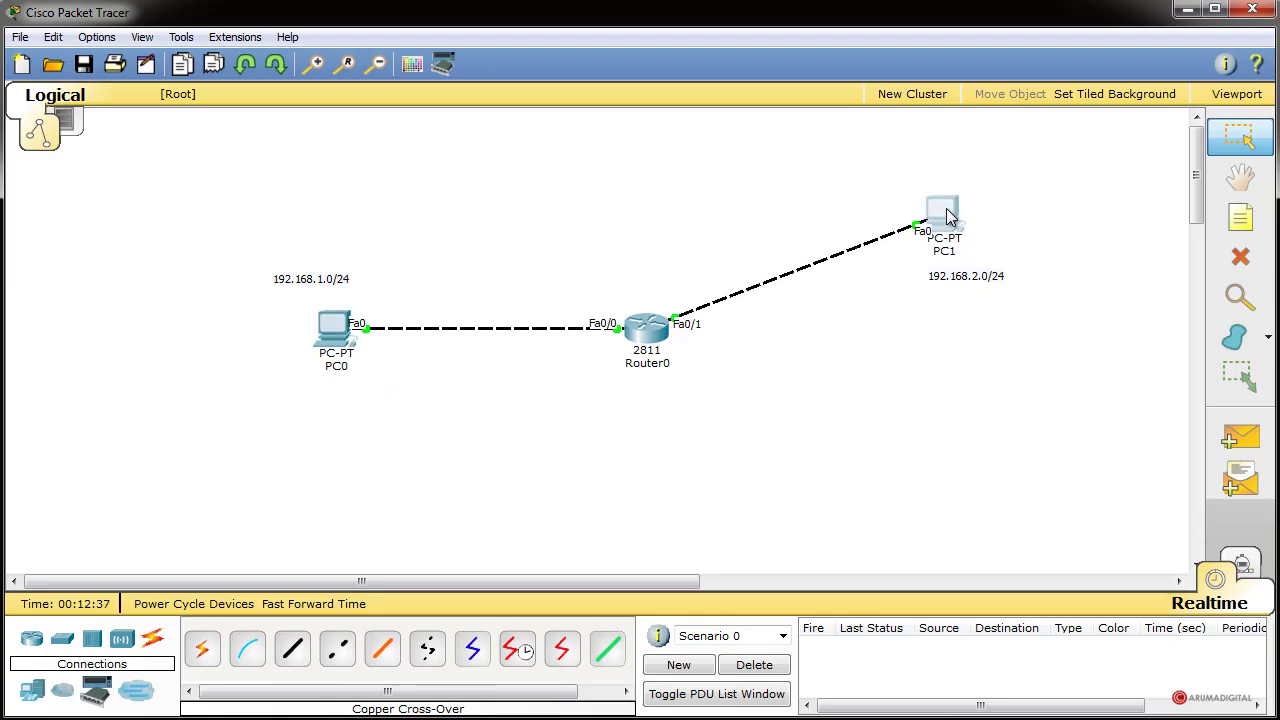
drag(977, 278, 979, 272)
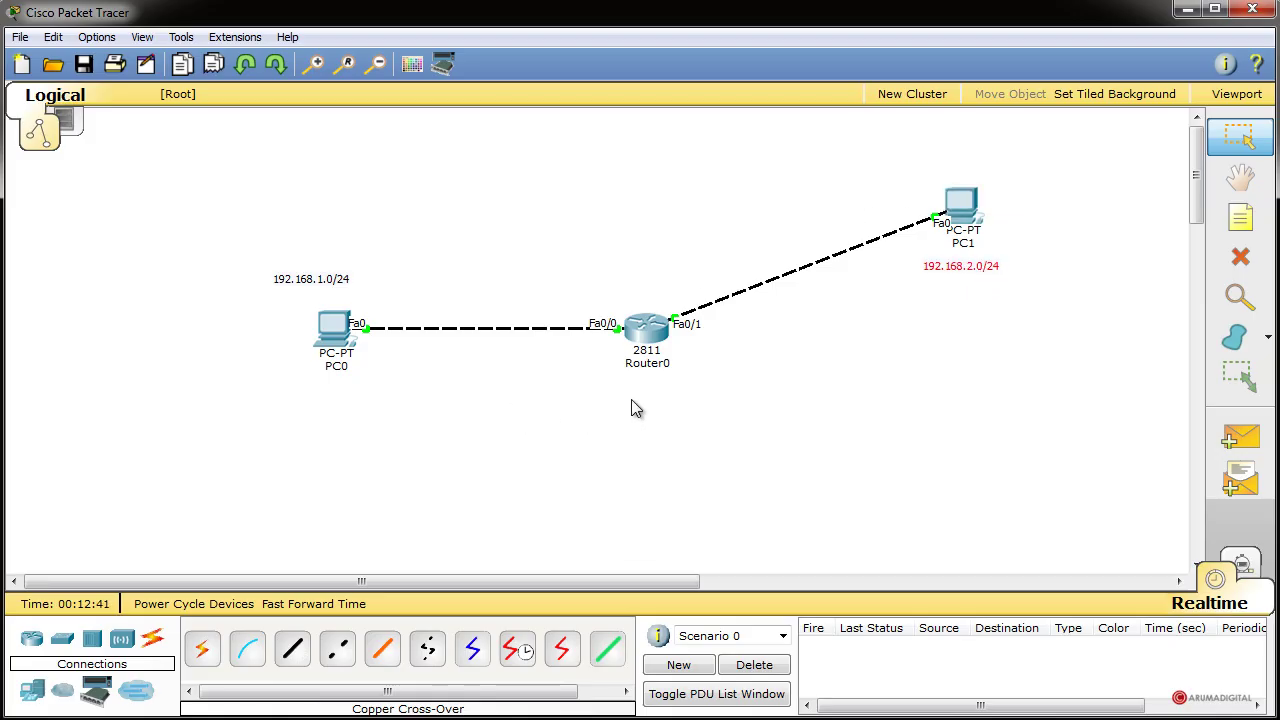
mouse_move(672, 354)
mouse_move(648, 331)
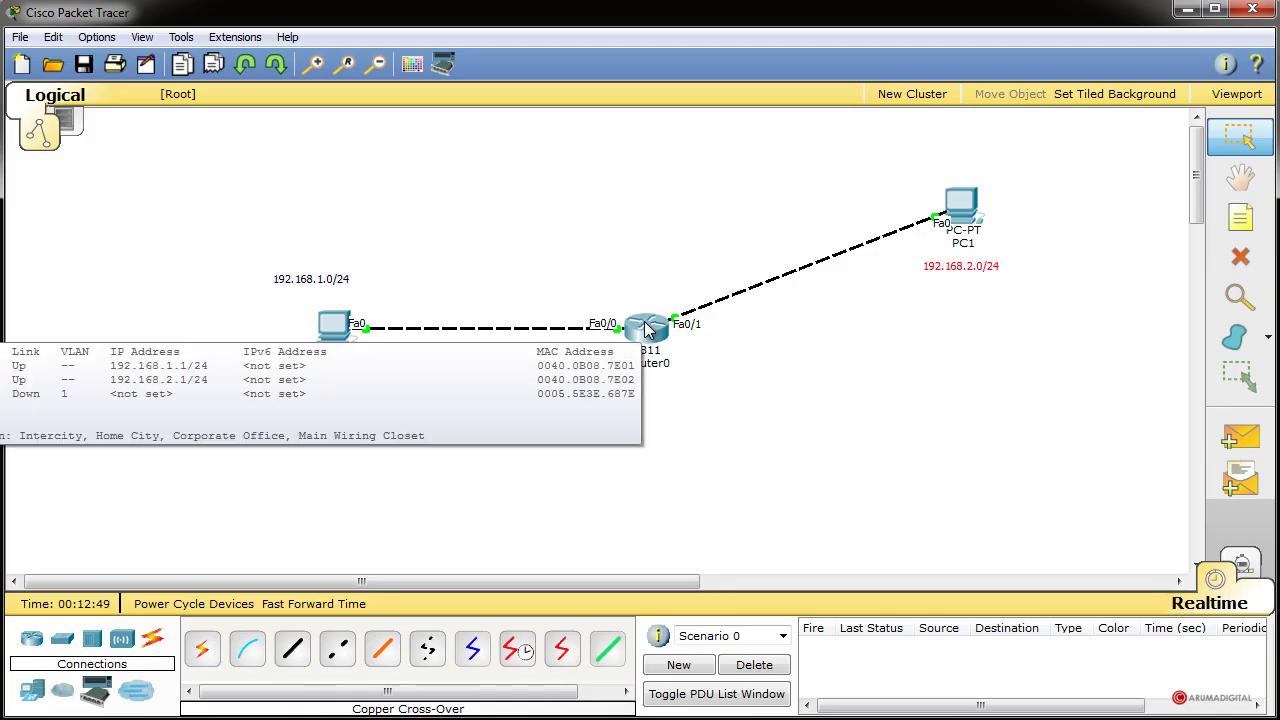